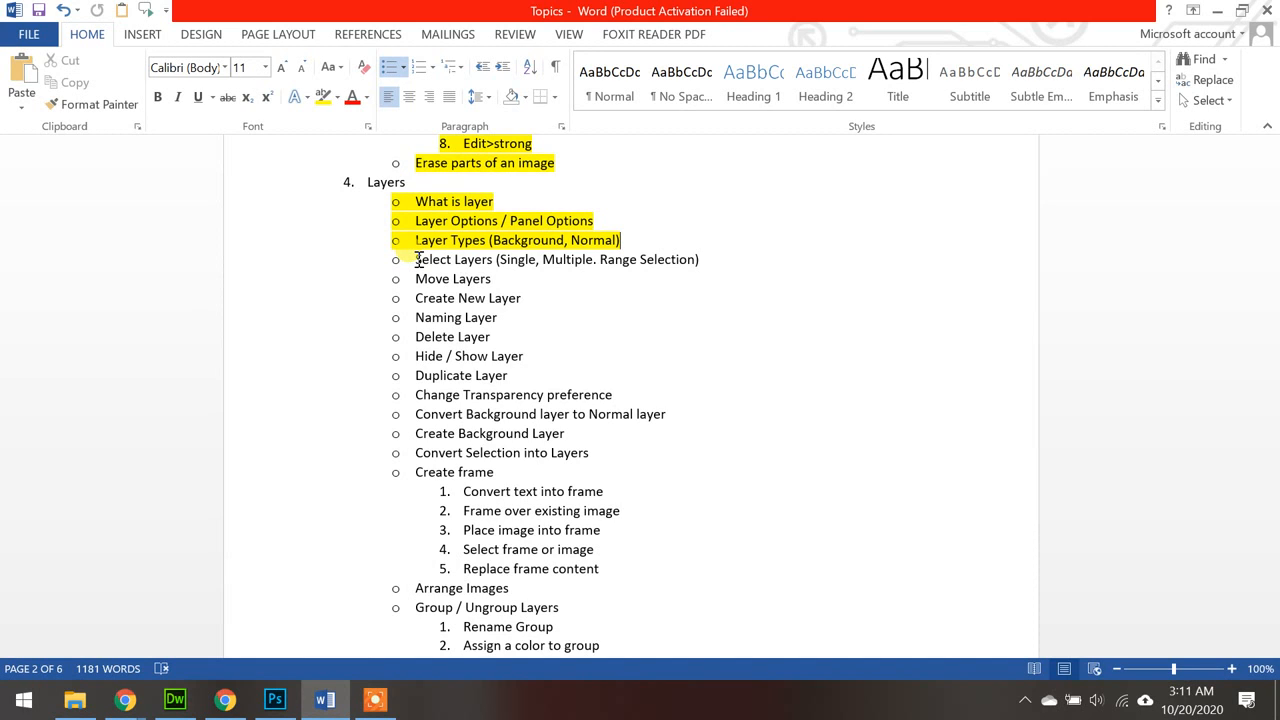
Step: Switch to Photoshop and draw an elliptical selection about 37 × 34 in on the Shapre layer, over the mountains and sky
{"action": "left_click", "coordinate": [268, 700]}
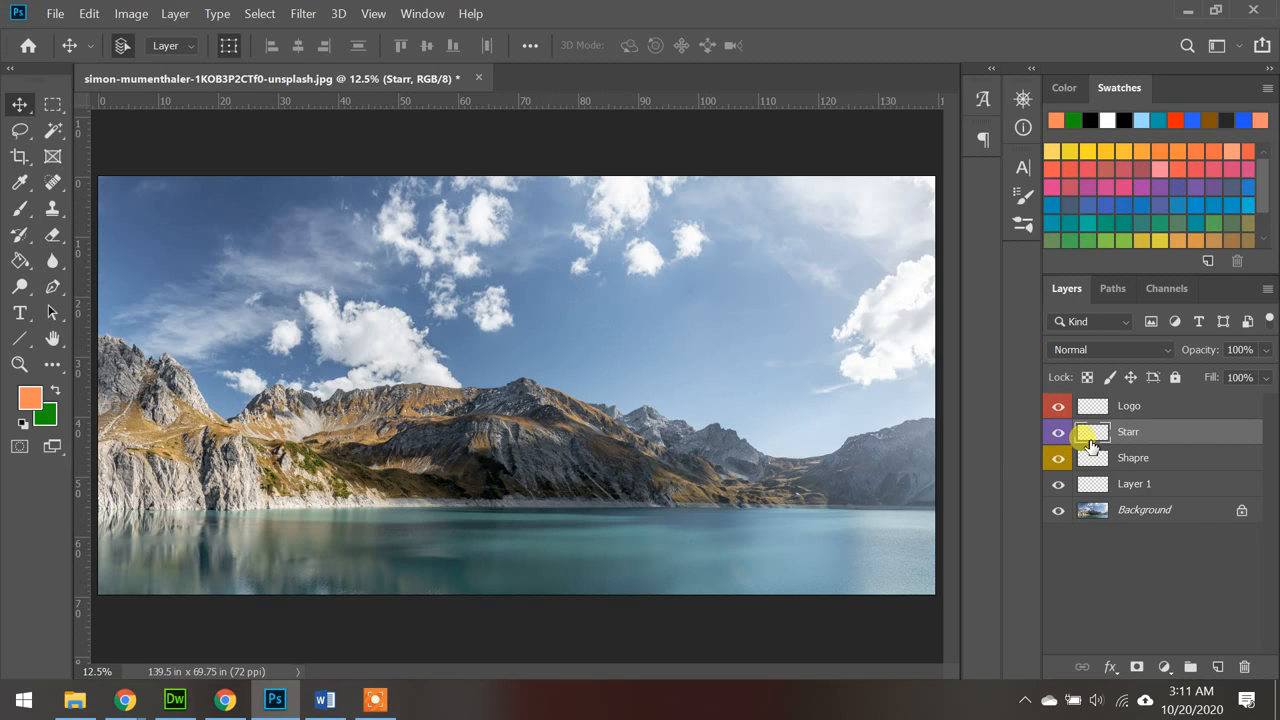
{"action": "left_click_drag", "start_coordinate": [1092, 444], "coordinate": [1110, 464]}
{"action": "left_click", "coordinate": [1116, 460]}
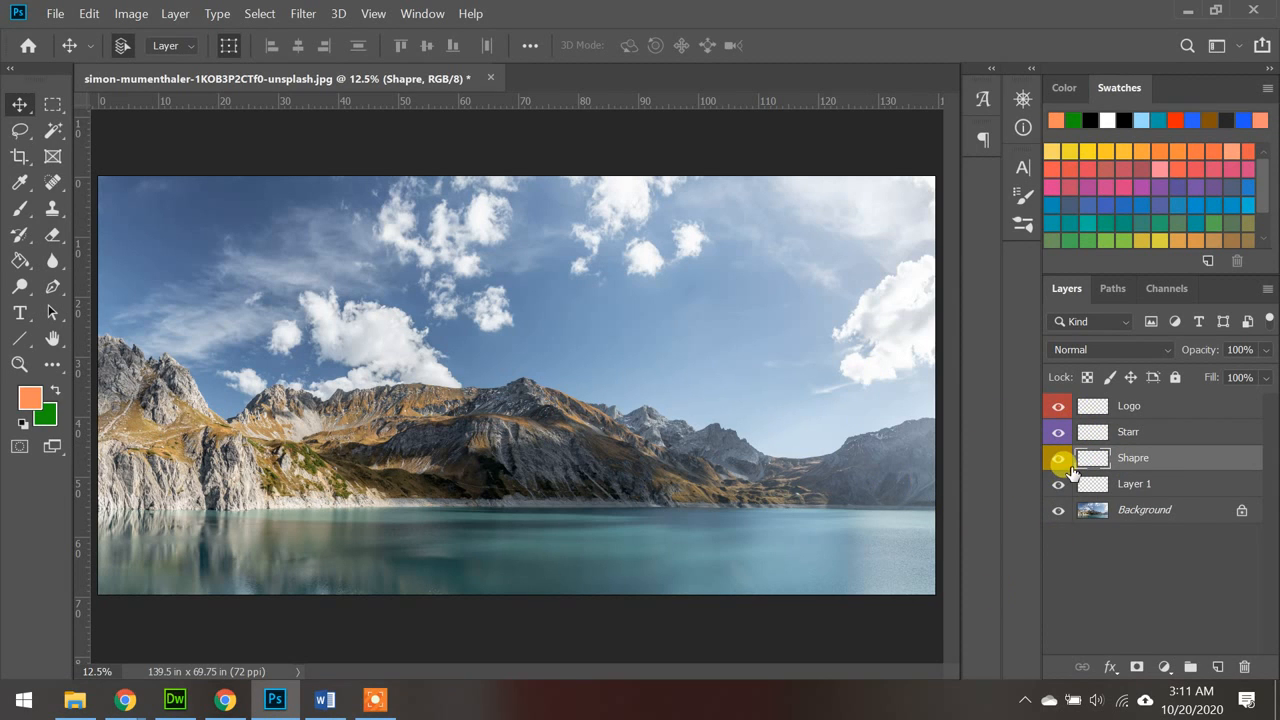
{"action": "left_click", "coordinate": [55, 106]}
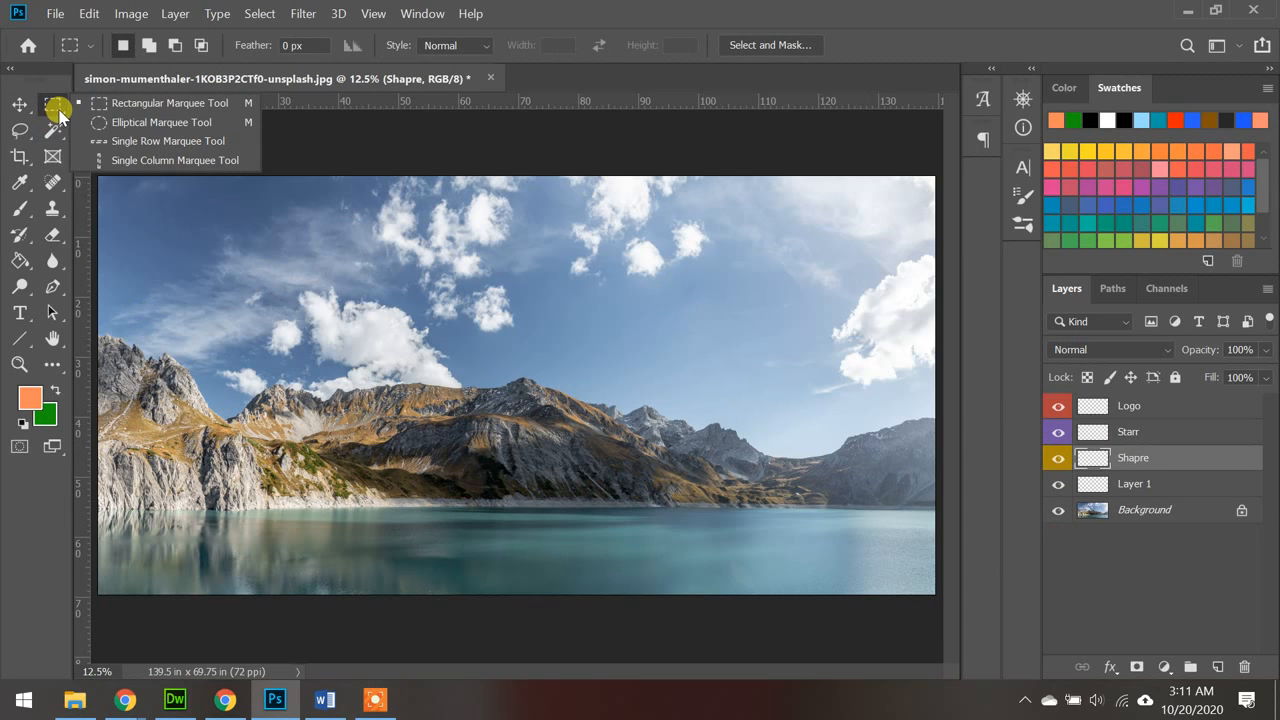
{"action": "left_click", "coordinate": [128, 124]}
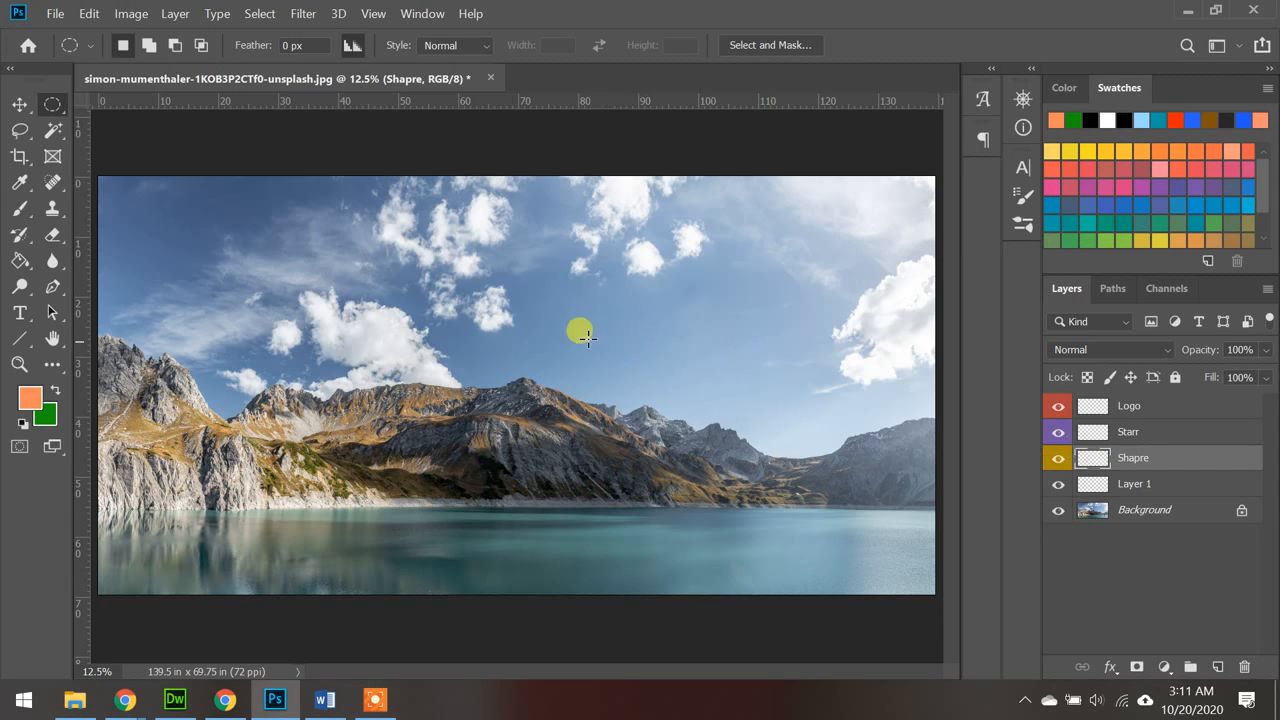
{"action": "left_click_drag", "start_coordinate": [588, 290], "coordinate": [371, 496]}
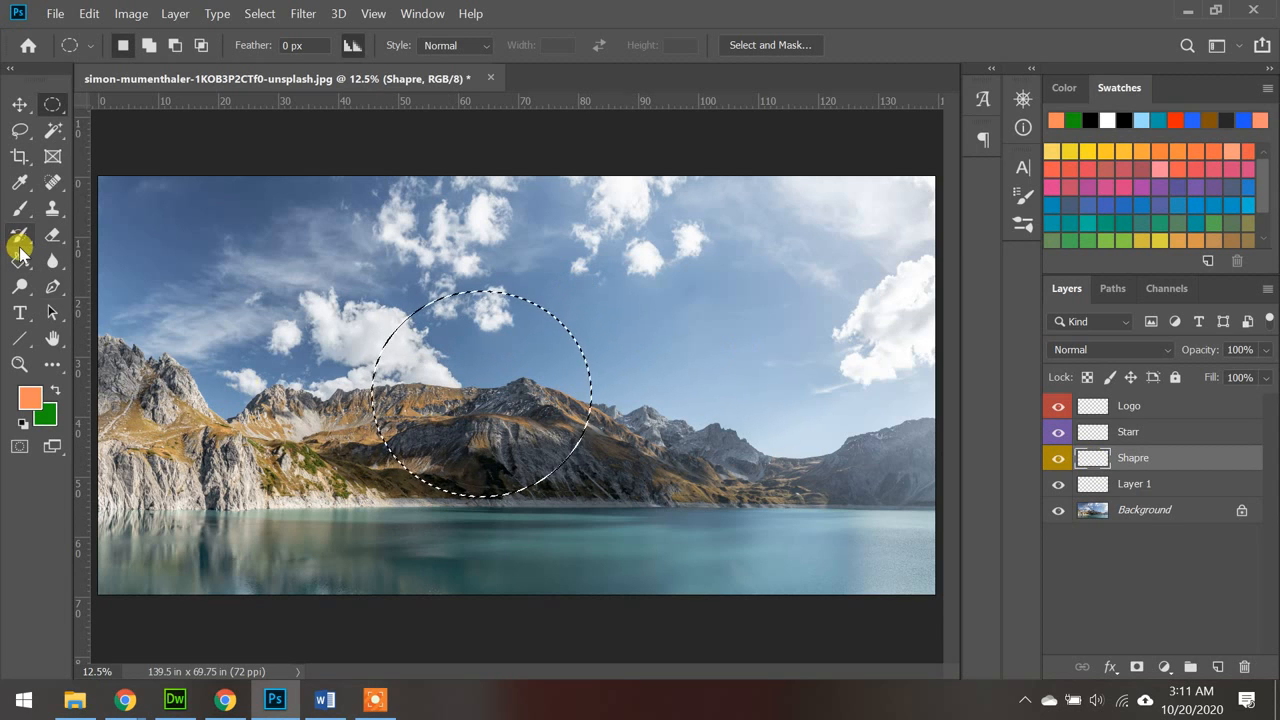
Step: Fill the elliptical selection with the orange foreground color using the Paint Bucket, and deselect it
{"action": "left_click", "coordinate": [19, 260]}
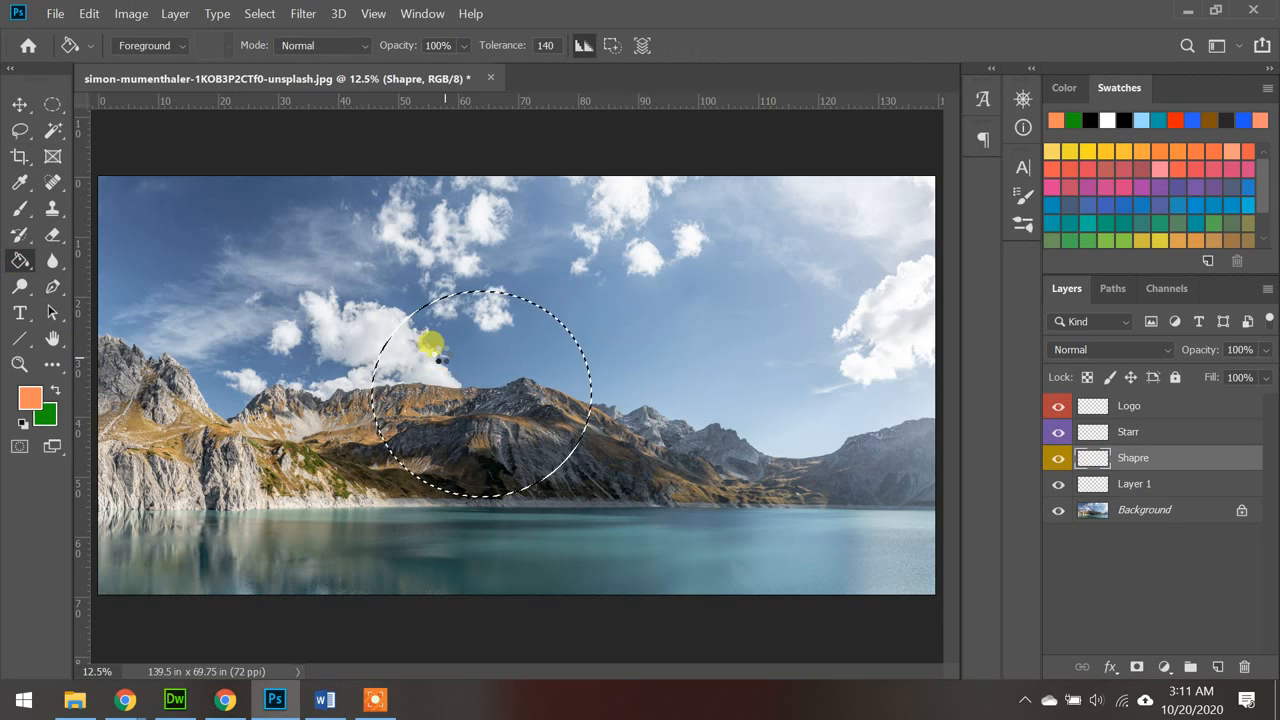
{"action": "left_click", "coordinate": [445, 358]}
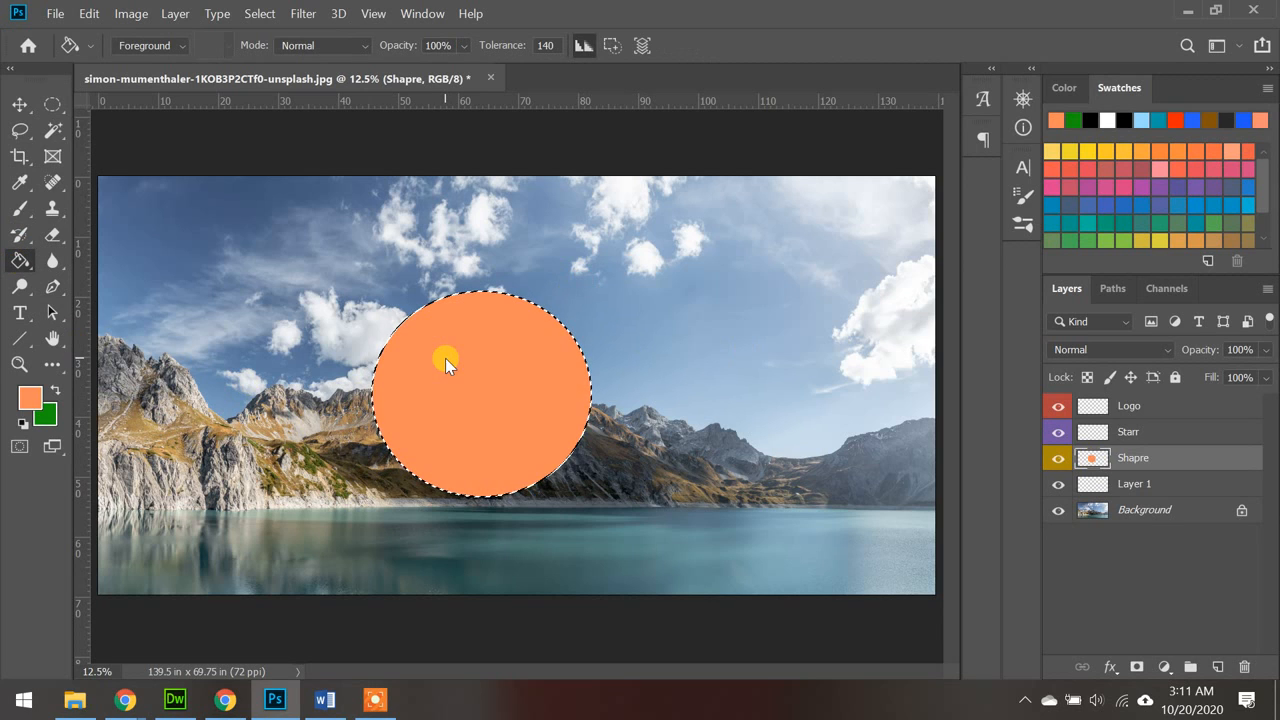
{"action": "left_click", "coordinate": [19, 104]}
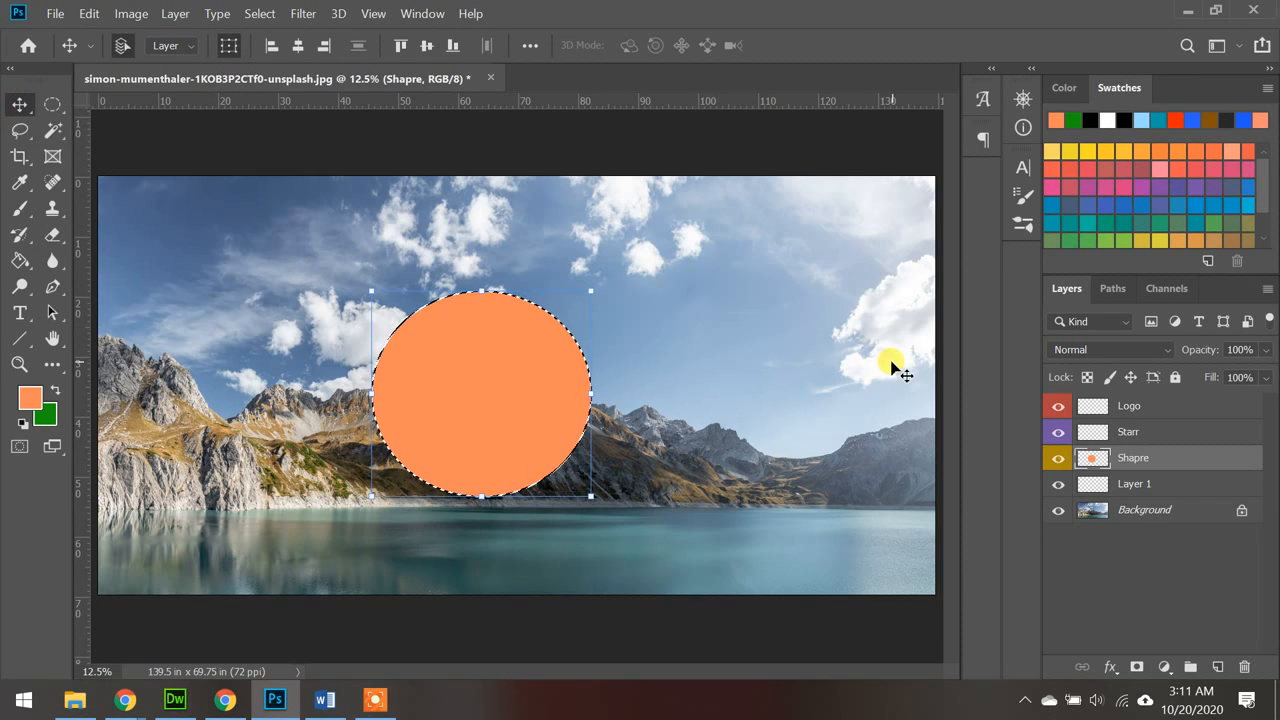
{"action": "left_click", "coordinate": [1096, 435]}
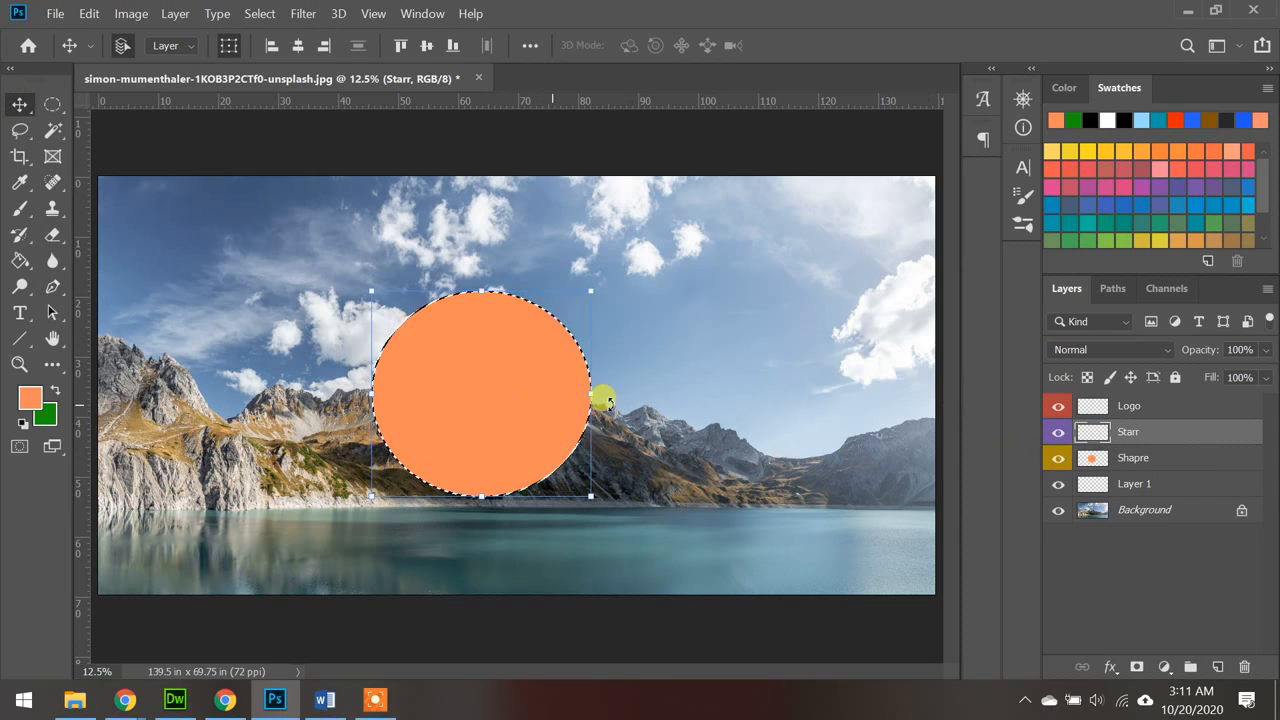
{"action": "left_click", "coordinate": [742, 393]}
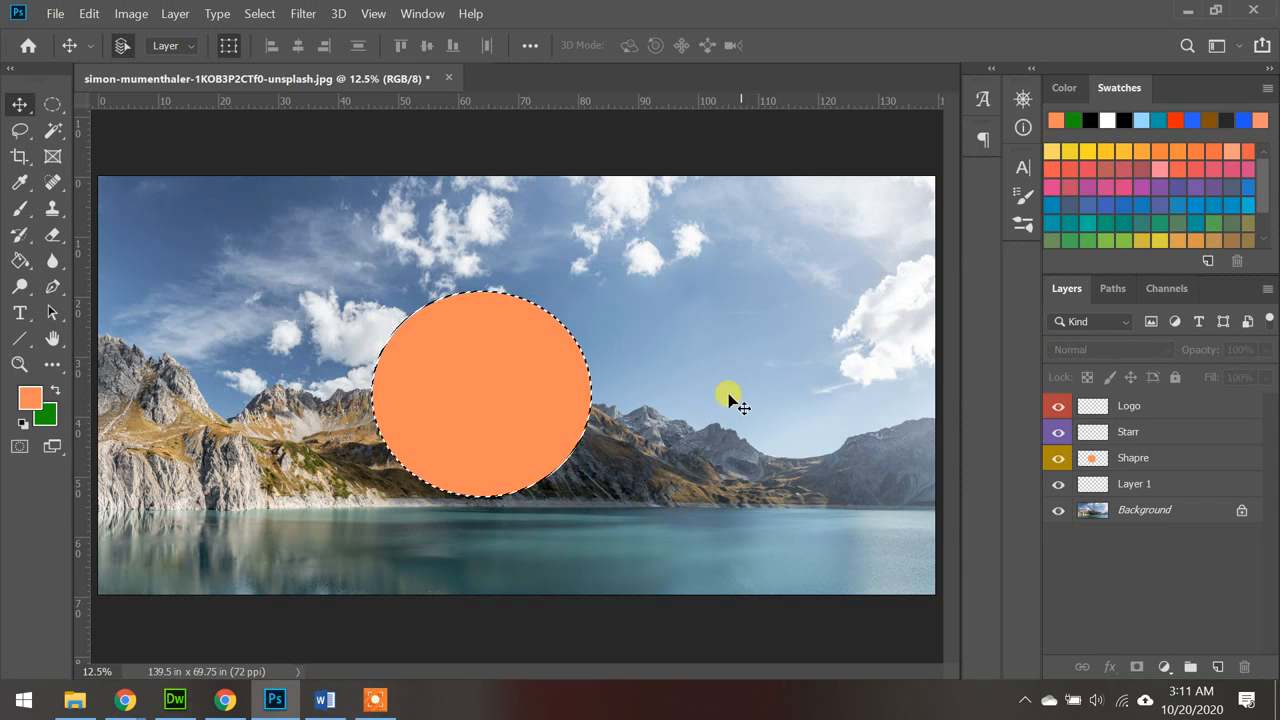
{"action": "key", "text": "ctrl+d"}
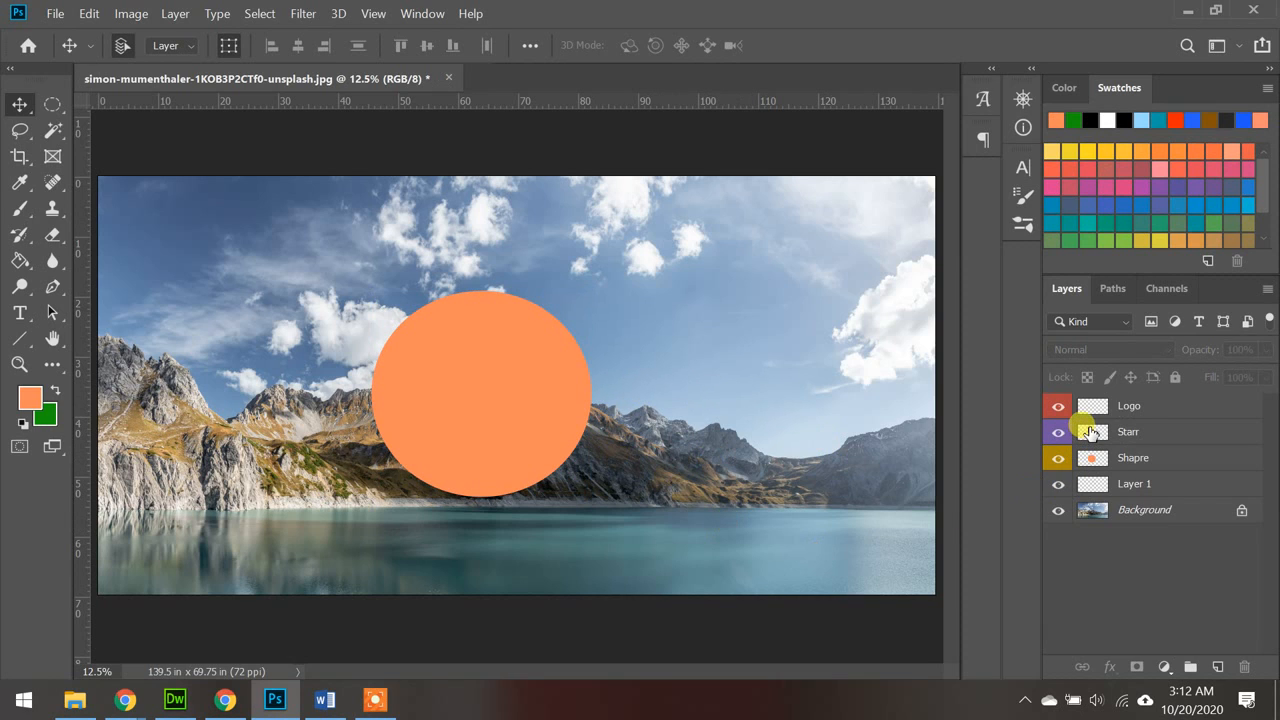
Step: Move the orange circle about 11 in to the right and slightly up with the Move tool
{"action": "left_click", "coordinate": [1043, 425]}
{"action": "left_click_drag", "start_coordinate": [823, 400], "coordinate": [615, 415]}
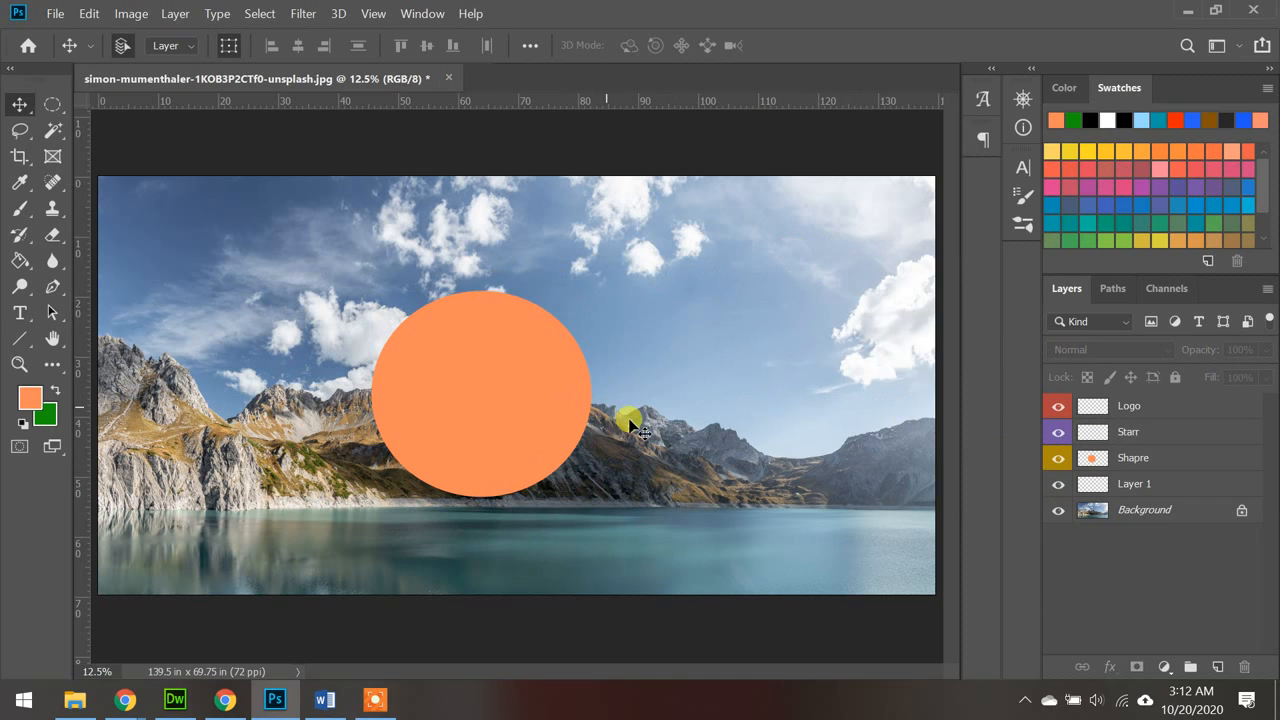
{"action": "left_click", "coordinate": [507, 402]}
{"action": "left_click_drag", "start_coordinate": [507, 402], "coordinate": [566, 398]}
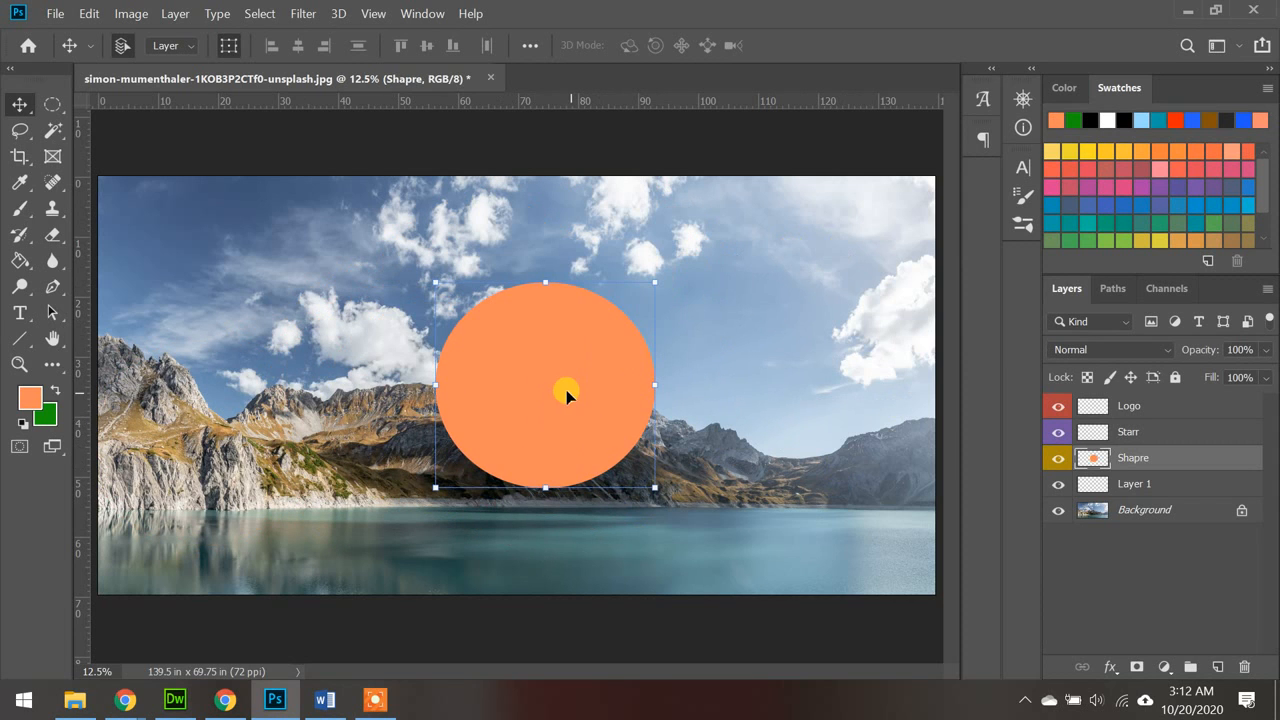
Step: Draw a rectangular selection about 42 × 28 in on the Starr layer, over the upper-left sky of the image
{"action": "left_click", "coordinate": [1095, 432]}
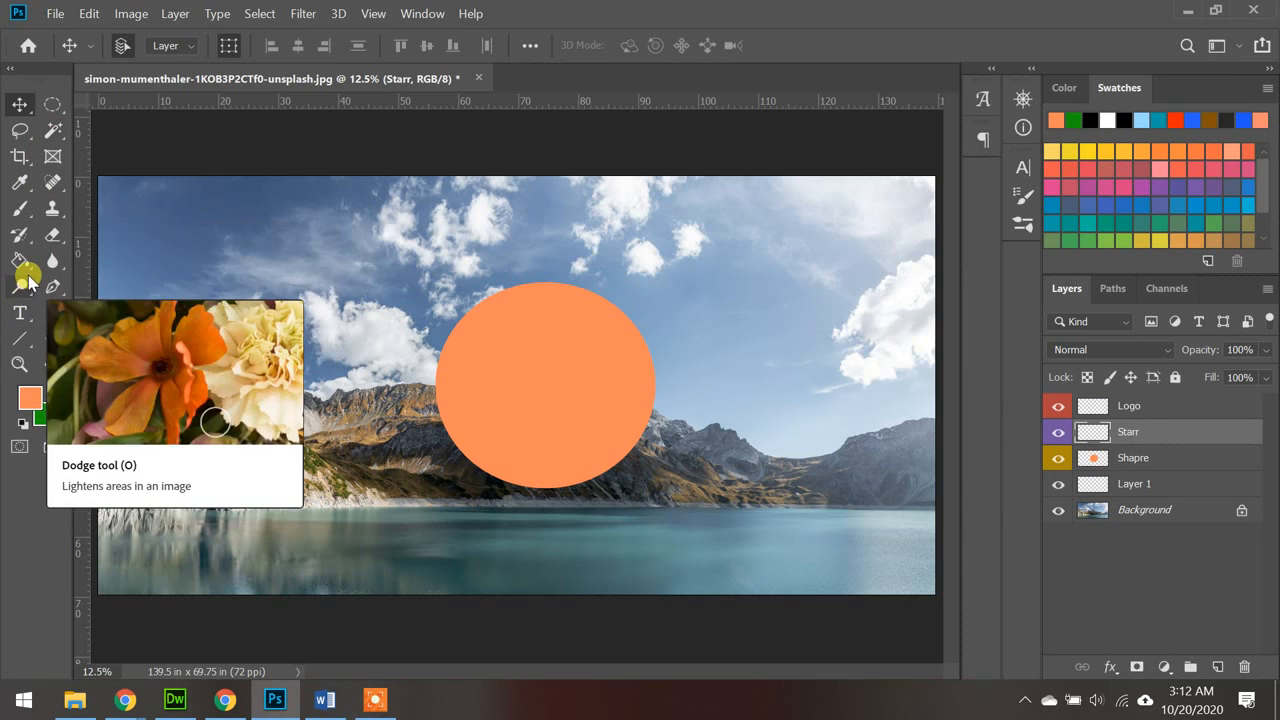
{"action": "left_click", "coordinate": [60, 117]}
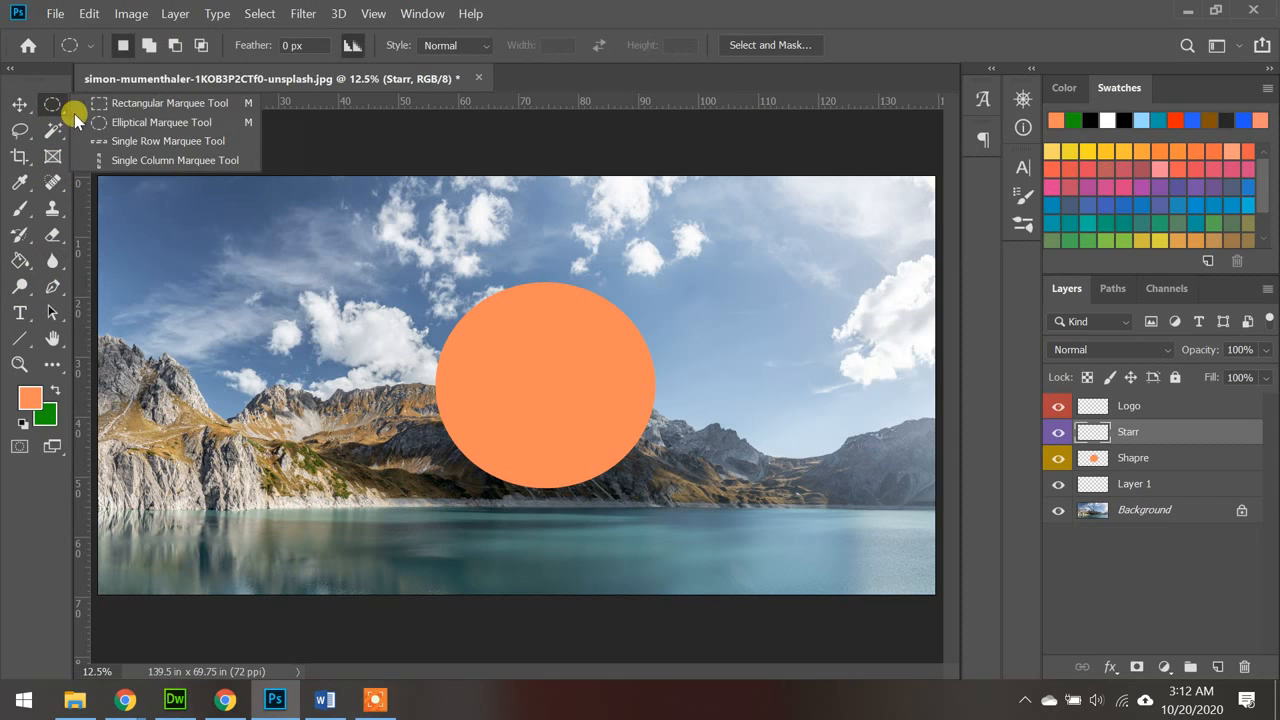
{"action": "left_click", "coordinate": [130, 101]}
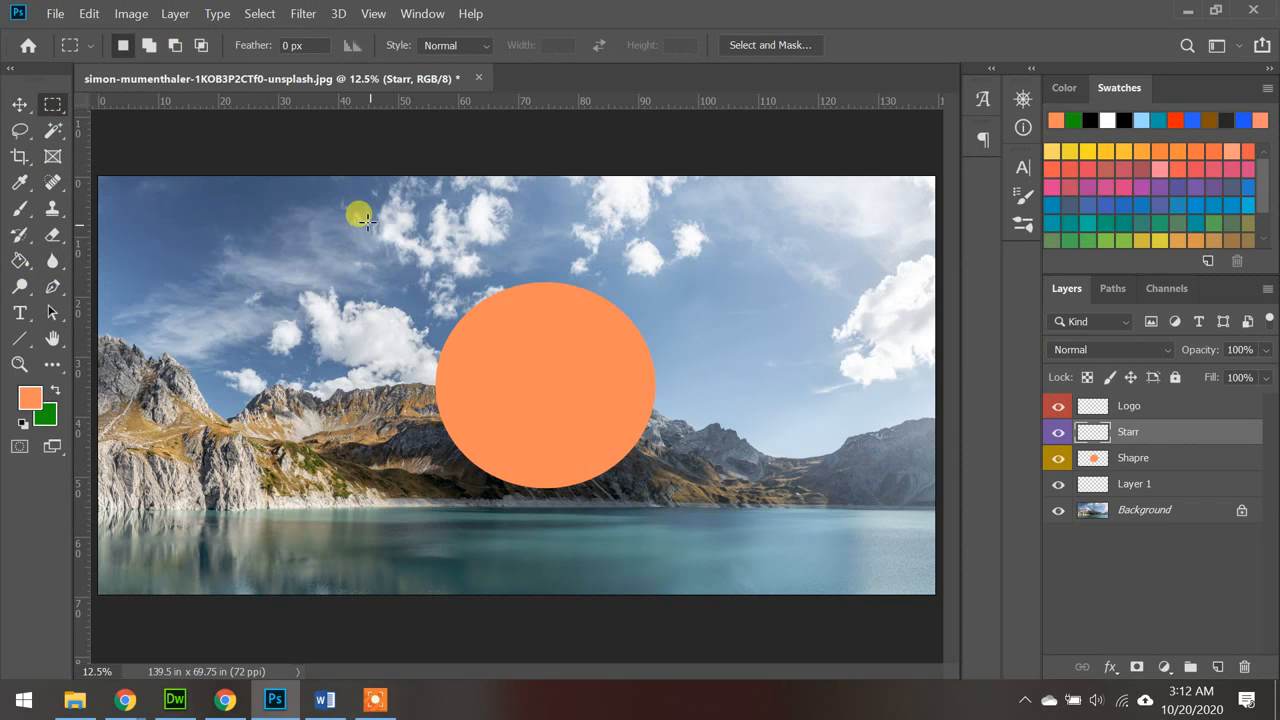
{"action": "mouse_move", "coordinate": [371, 224]}
{"action": "left_mouse_down"}
{"action": "mouse_move", "coordinate": [124, 374]}
{"action": "mouse_move", "coordinate": [119, 392]}
{"action": "left_mouse_up"}
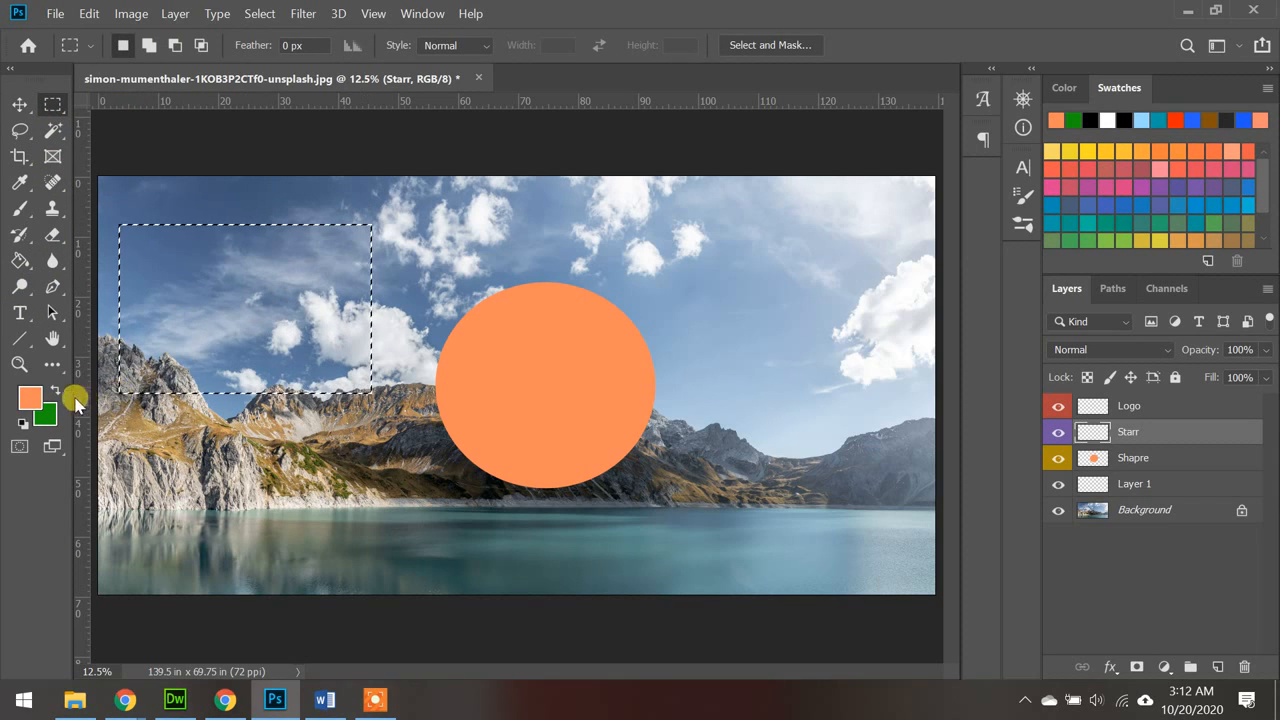
Step: Swap the foreground and background colors, fill the rectangular selection with green, and deselect it
{"action": "left_click", "coordinate": [56, 390]}
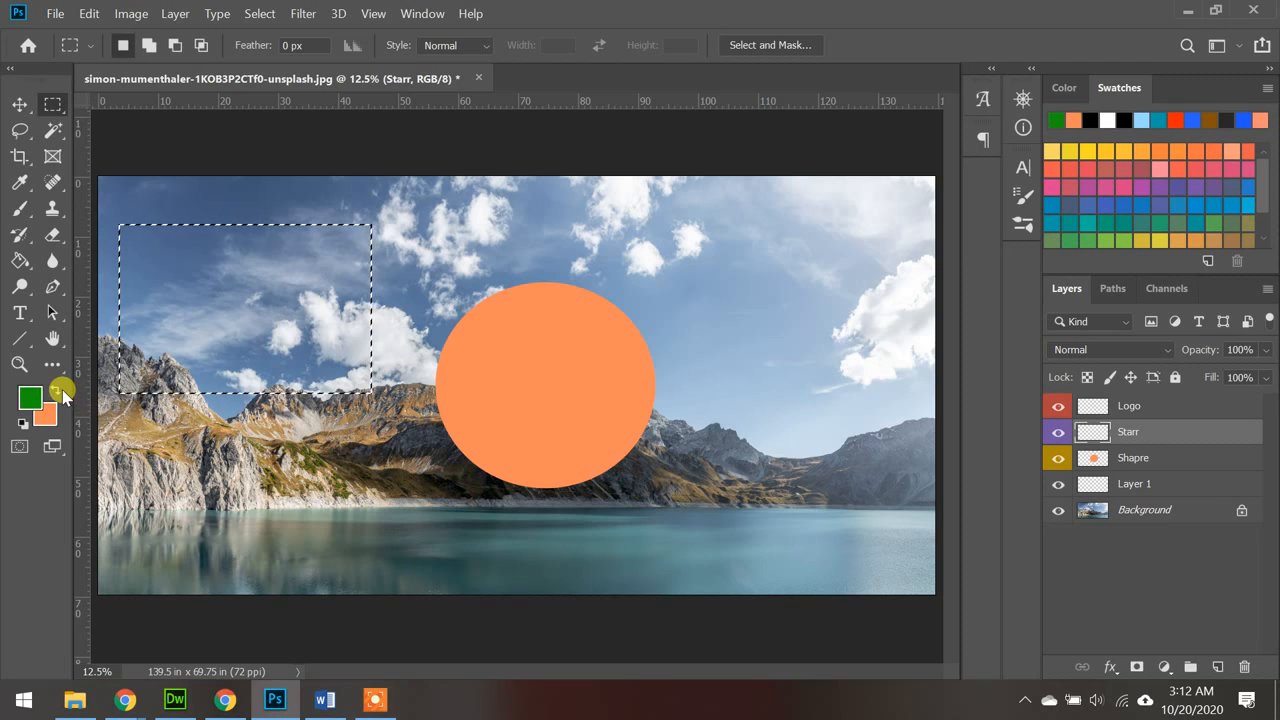
{"action": "left_click", "coordinate": [19, 260]}
{"action": "left_click", "coordinate": [252, 259]}
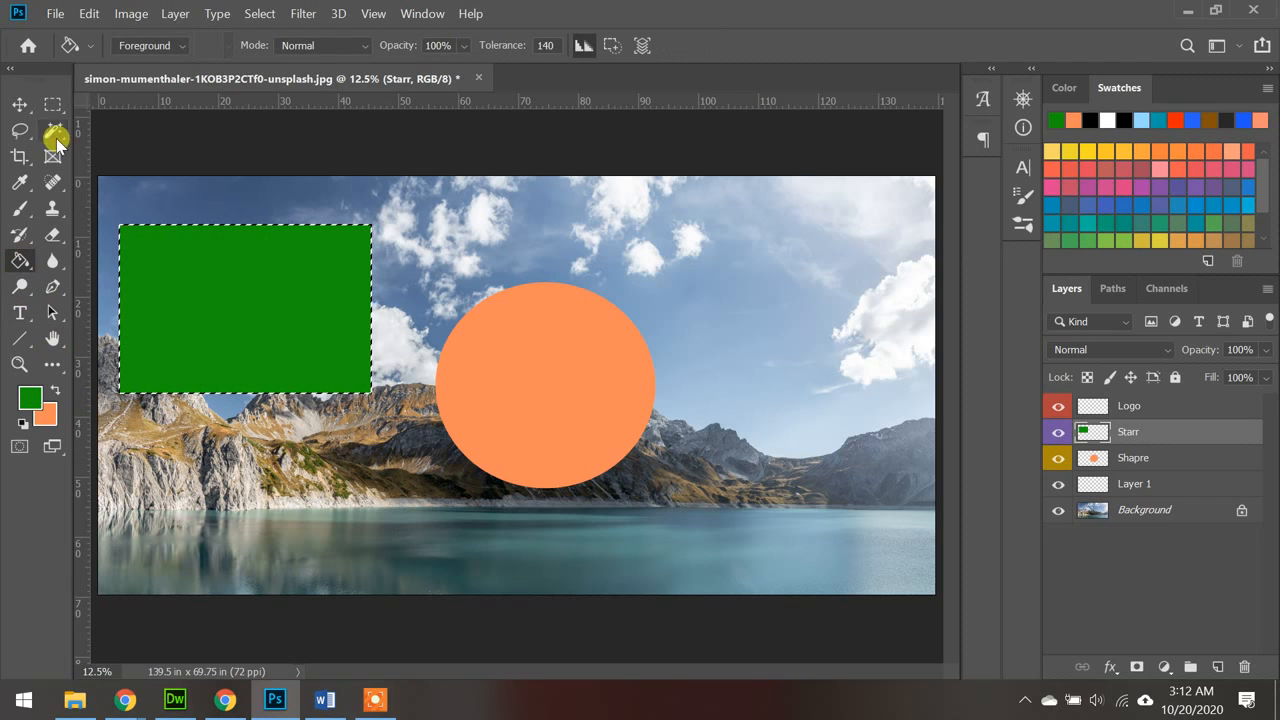
{"action": "left_click", "coordinate": [19, 104]}
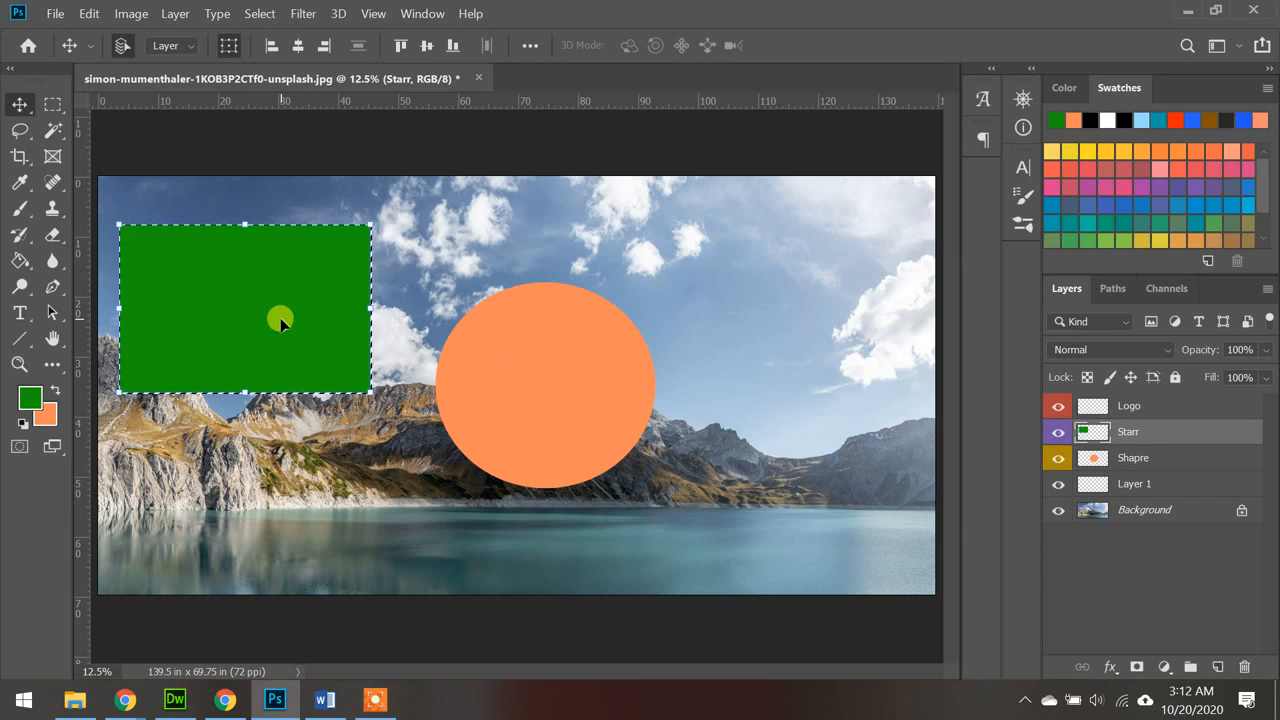
{"action": "key", "text": "ctrl+d"}
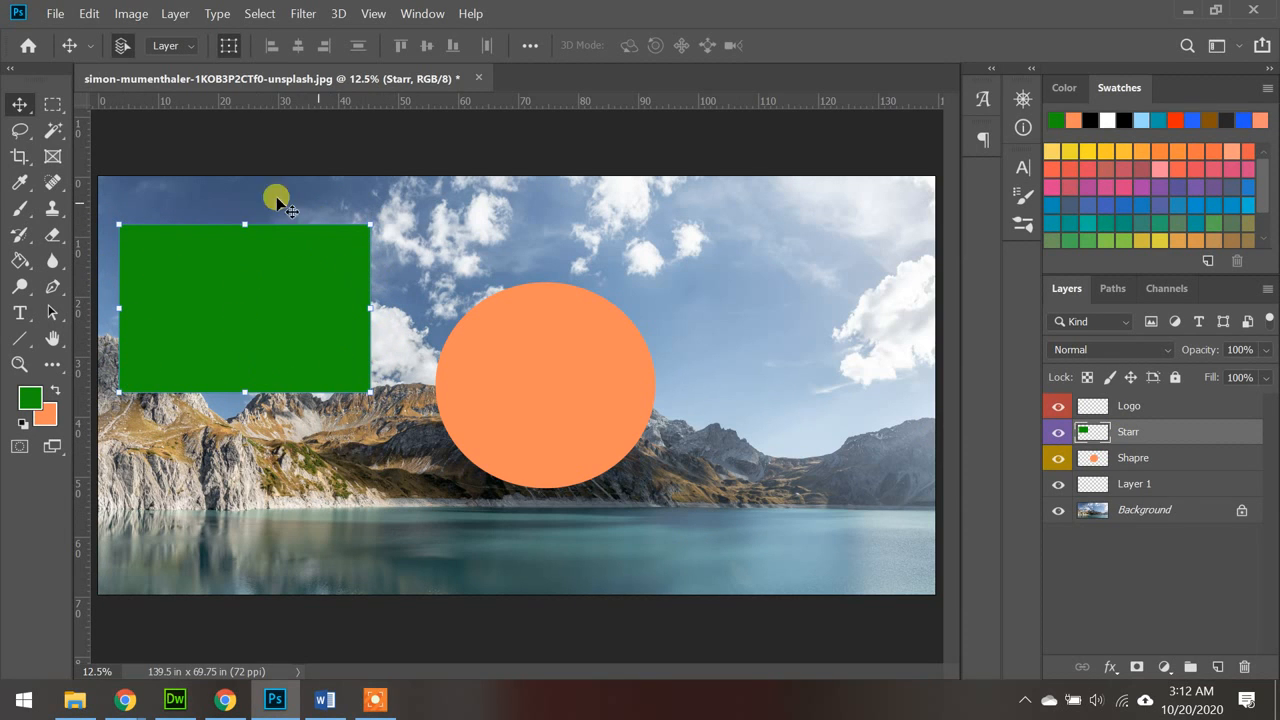
Step: With the Background layer active, auto-select the orange circle on the canvas and move it up to the image's upper edge
{"action": "left_click", "coordinate": [1110, 464]}
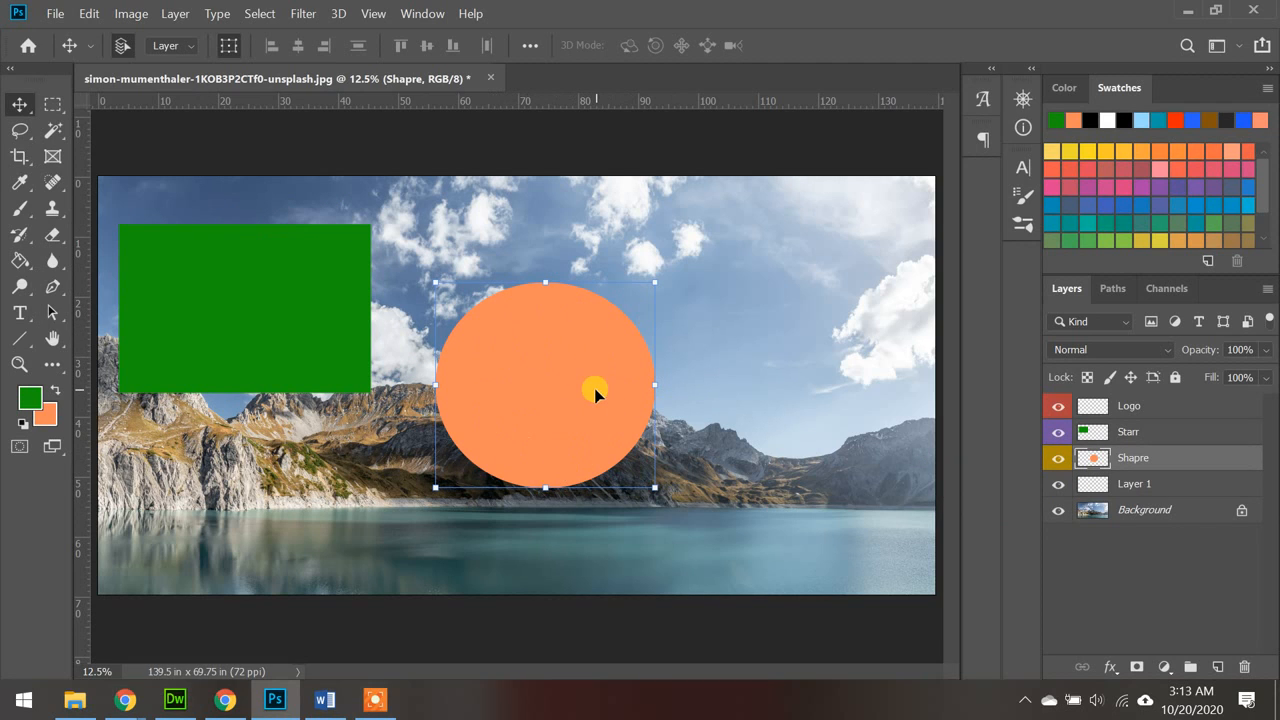
{"action": "left_click", "coordinate": [1121, 512]}
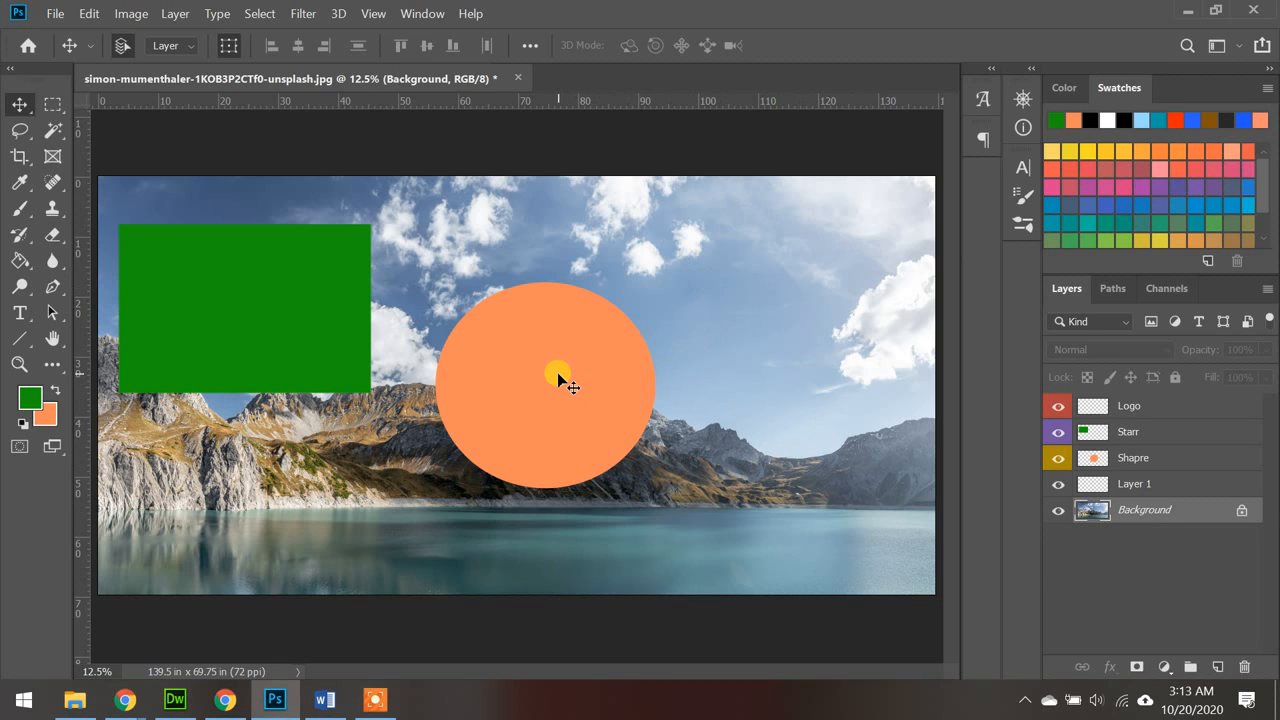
{"action": "left_click_drag", "start_coordinate": [537, 379], "coordinate": [600, 279]}
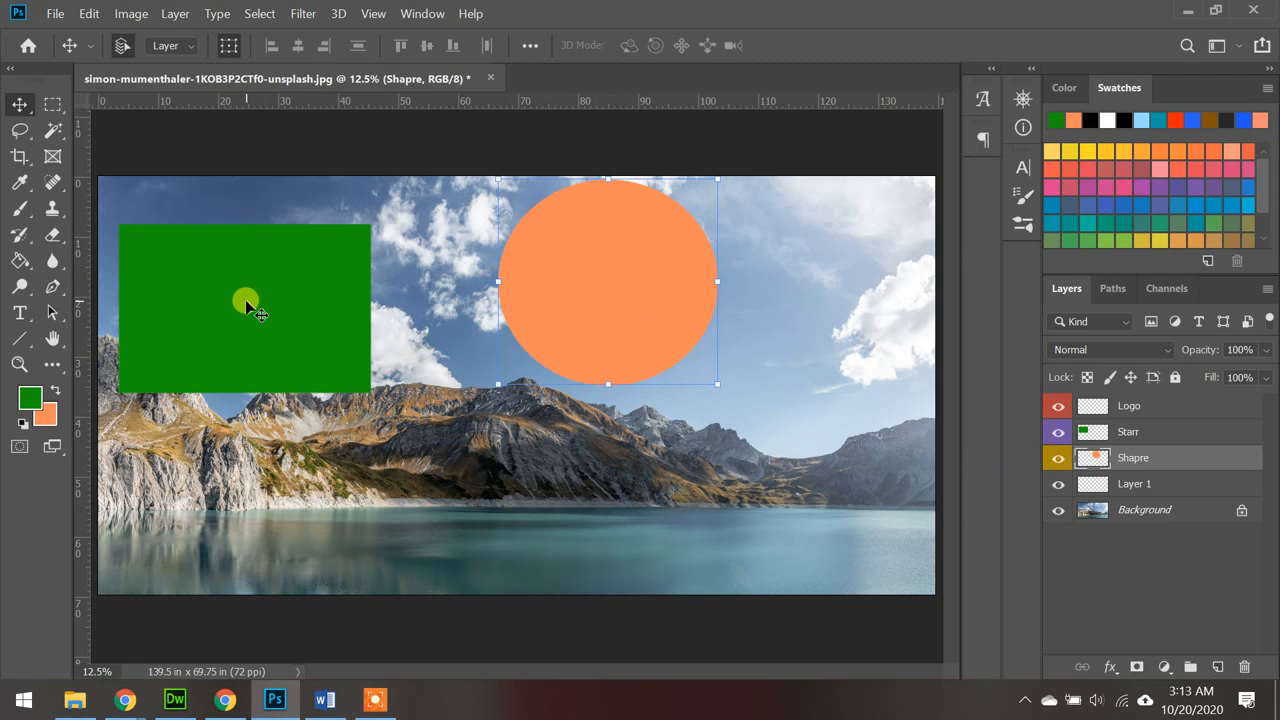
Step: Auto-select the green rectangle on the canvas and move it onto the lake below the orange circle
{"action": "left_click_drag", "start_coordinate": [247, 302], "coordinate": [268, 330]}
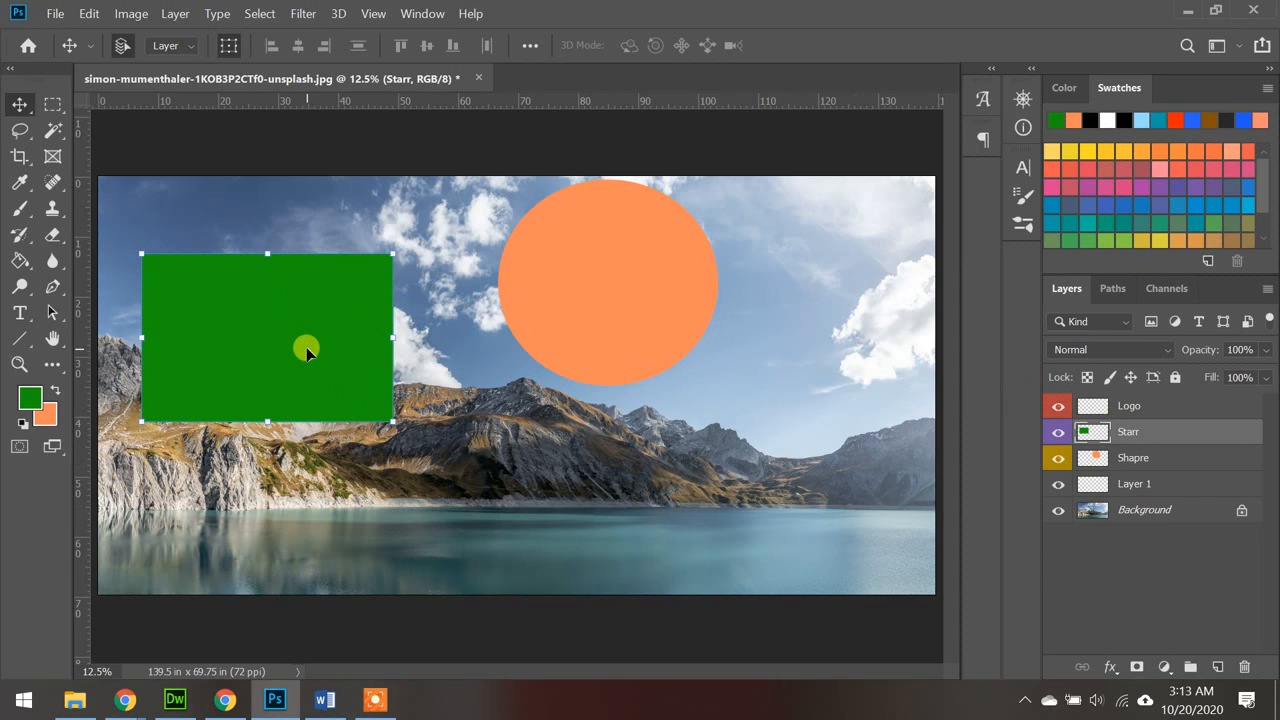
{"action": "left_click", "coordinate": [255, 326]}
{"action": "left_click", "coordinate": [255, 328]}
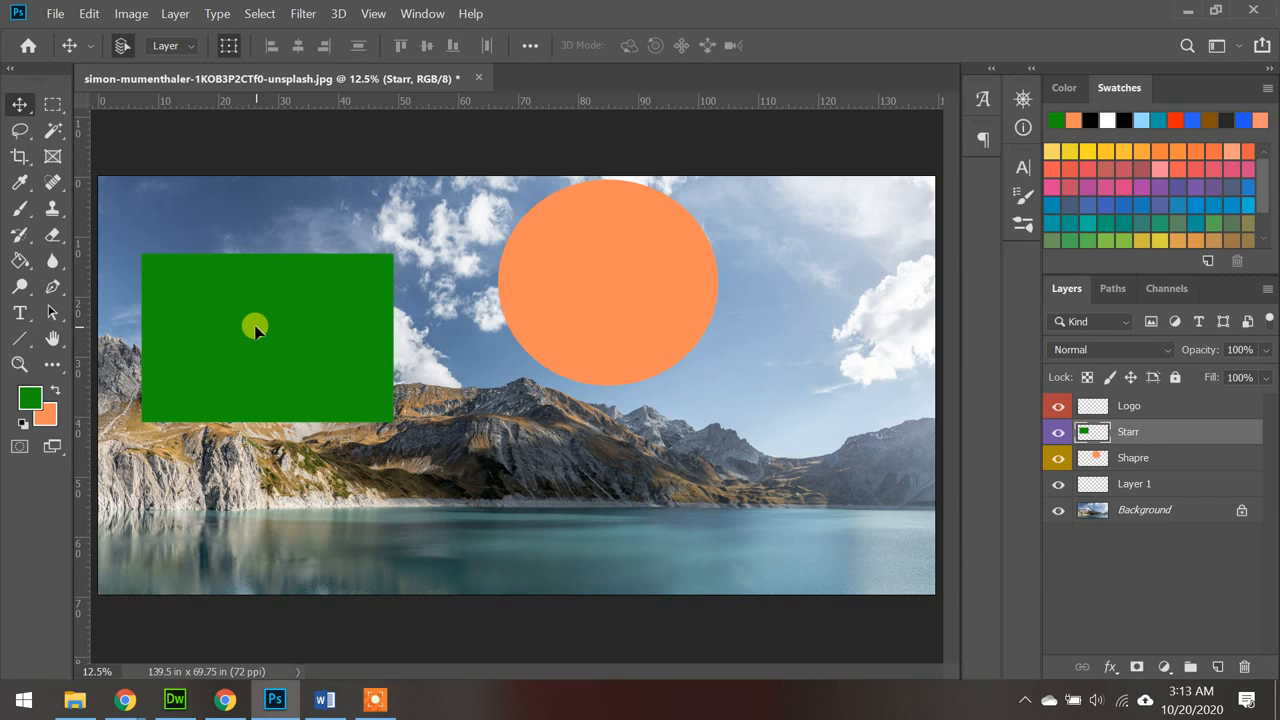
{"action": "left_click_drag", "start_coordinate": [255, 328], "coordinate": [537, 487]}
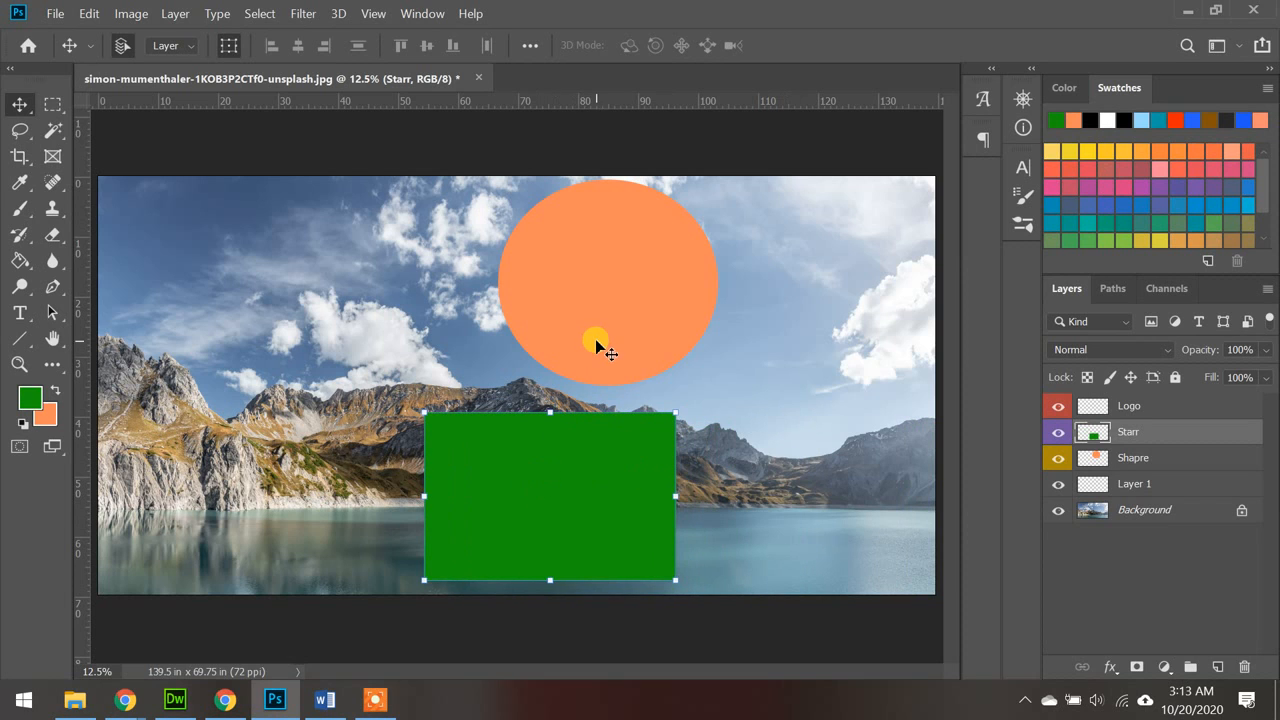
Step: Move the orange circle to the upper-left sky and back above the green rectangle, so the rectangle covers its lower edge
{"action": "left_click_drag", "start_coordinate": [601, 318], "coordinate": [250, 349]}
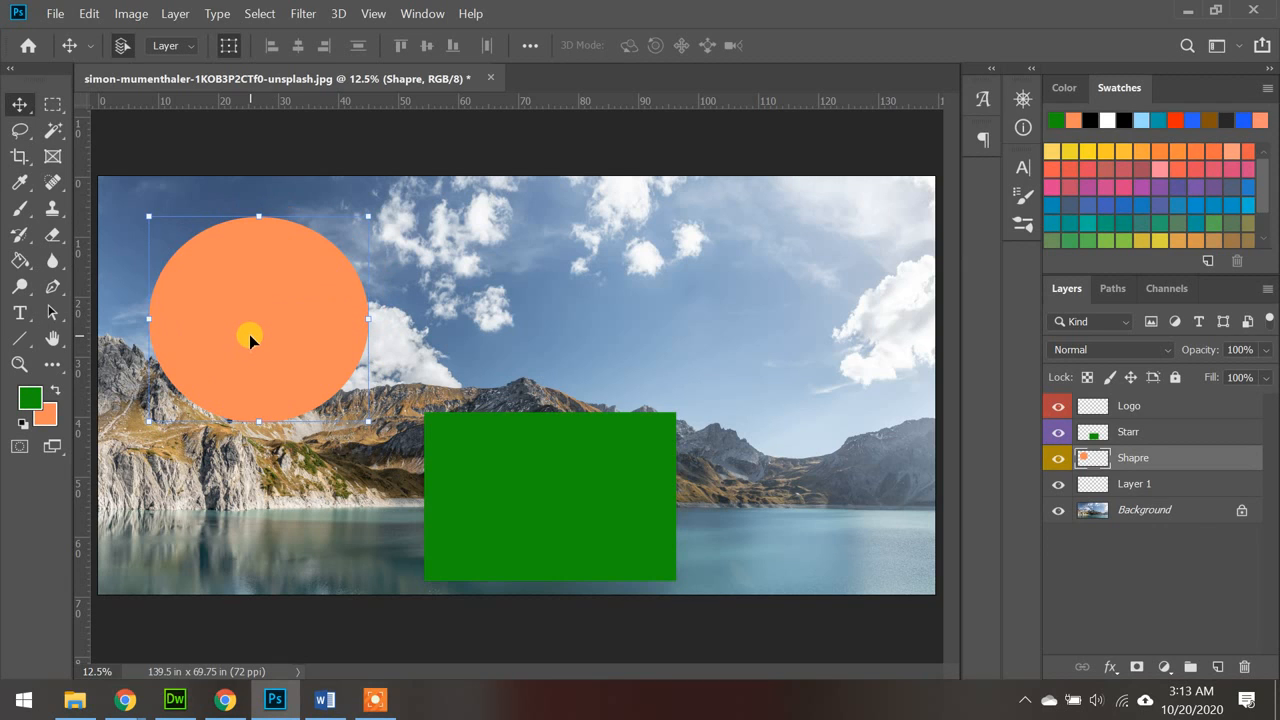
{"action": "left_click_drag", "start_coordinate": [250, 334], "coordinate": [540, 244]}
{"action": "left_click_drag", "start_coordinate": [540, 243], "coordinate": [547, 393]}
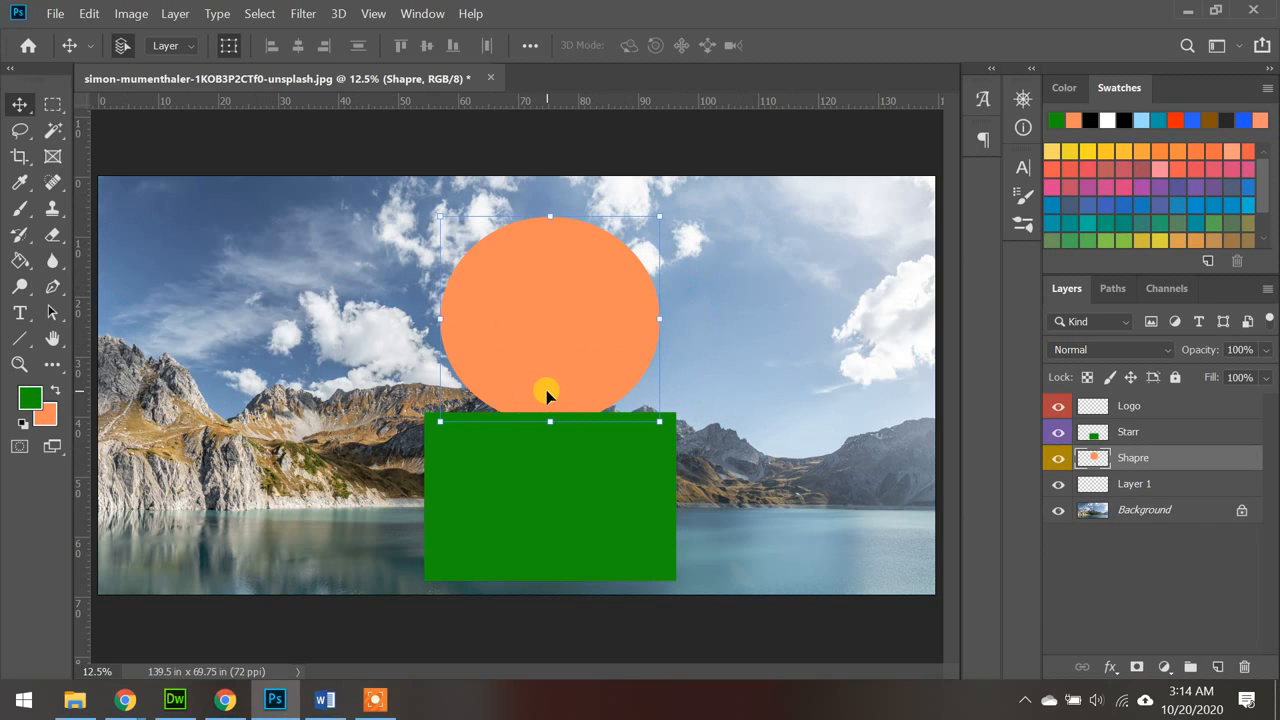
Step: Reposition the green rectangle directly below the orange circle, undoing the duplicate made of it along the way
{"action": "left_click", "coordinate": [540, 478]}
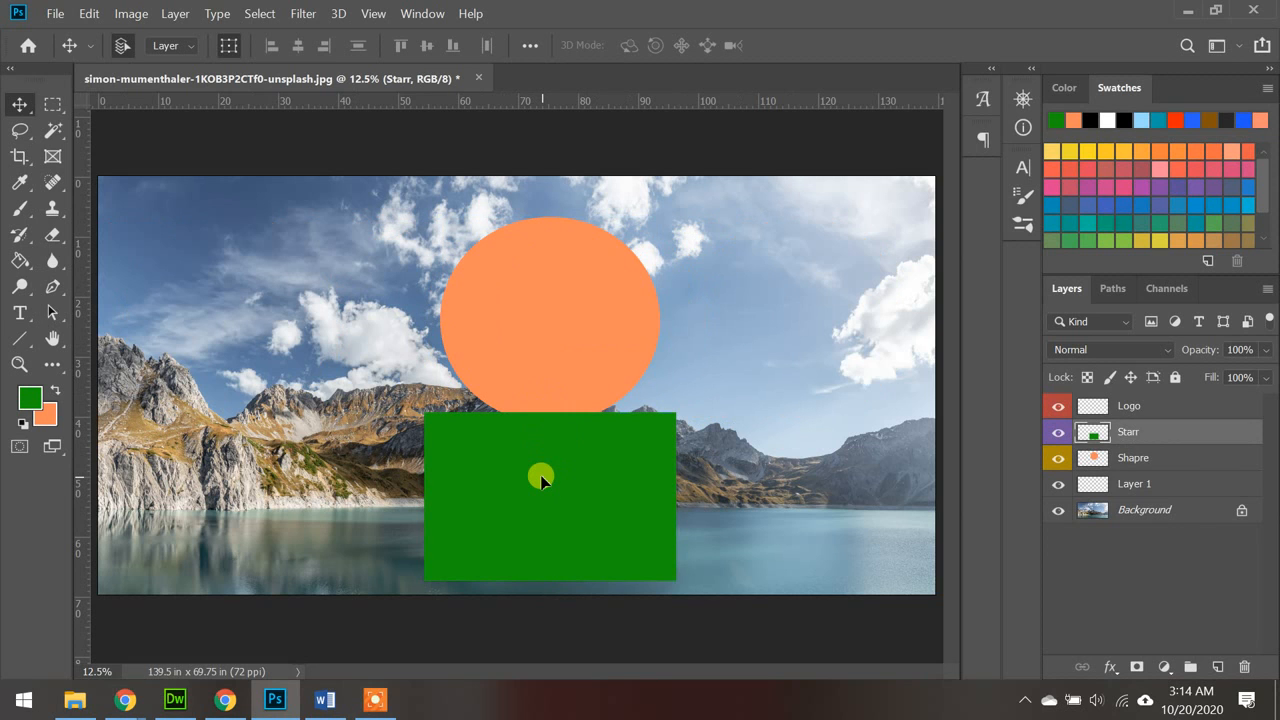
{"action": "left_click_drag", "start_coordinate": [540, 480], "coordinate": [493, 398]}
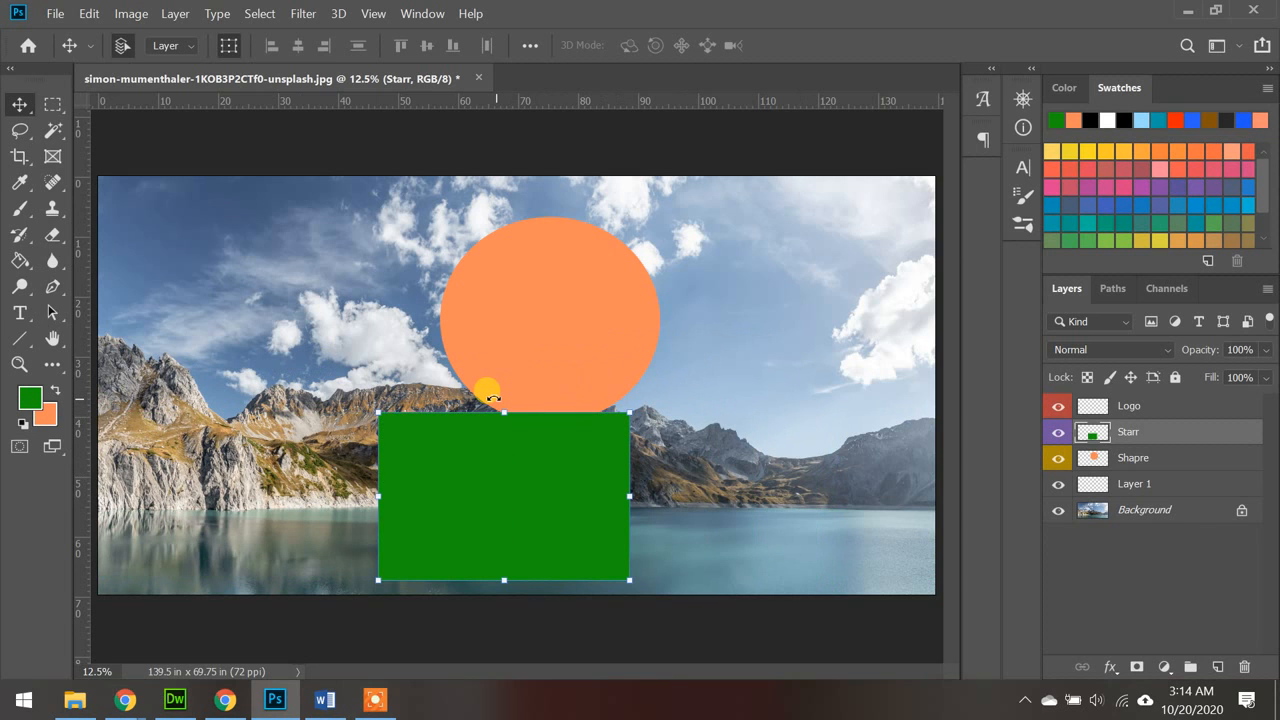
{"action": "left_click_drag", "start_coordinate": [506, 480], "coordinate": [315, 466]}
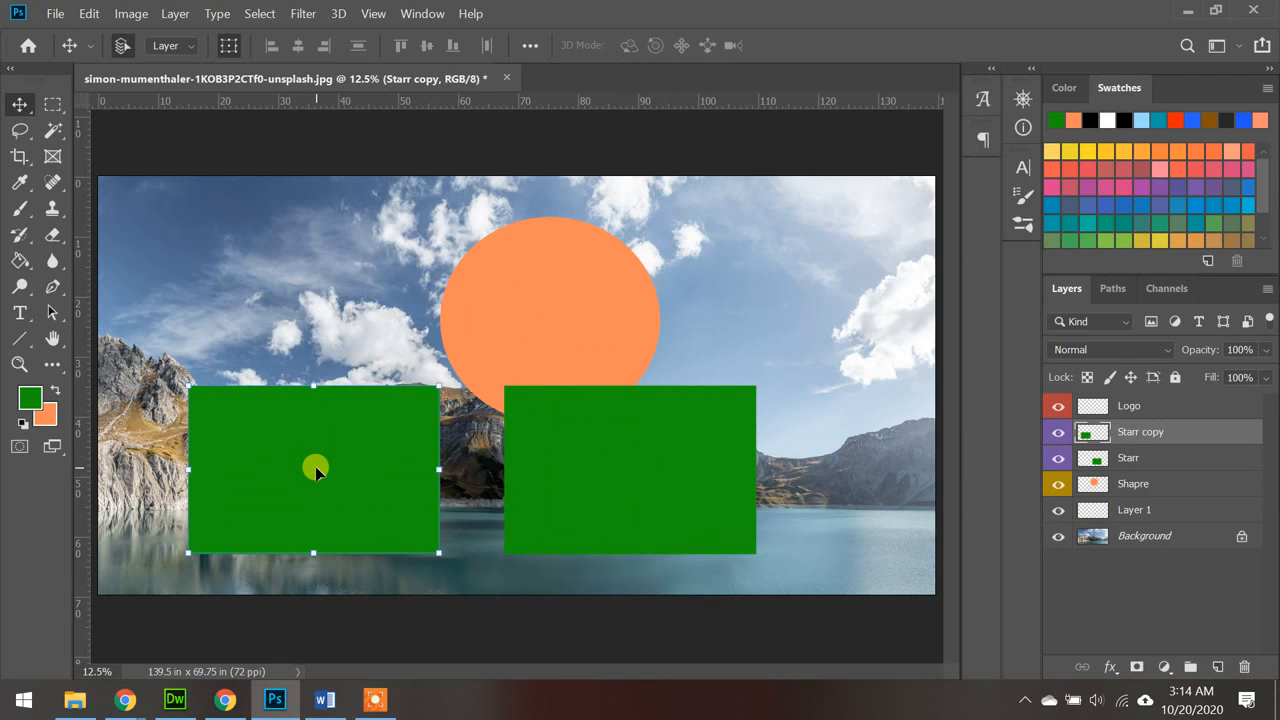
{"action": "key", "text": "ctrl+z"}
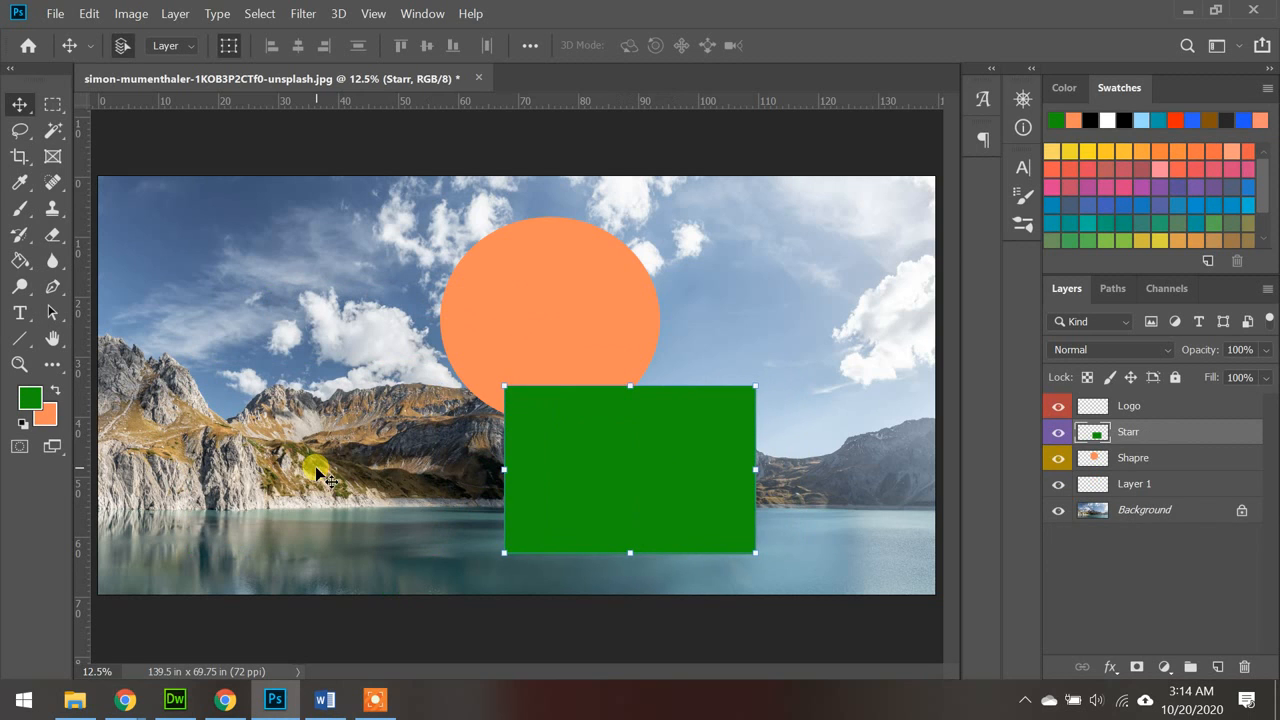
{"action": "left_click_drag", "start_coordinate": [648, 492], "coordinate": [552, 522]}
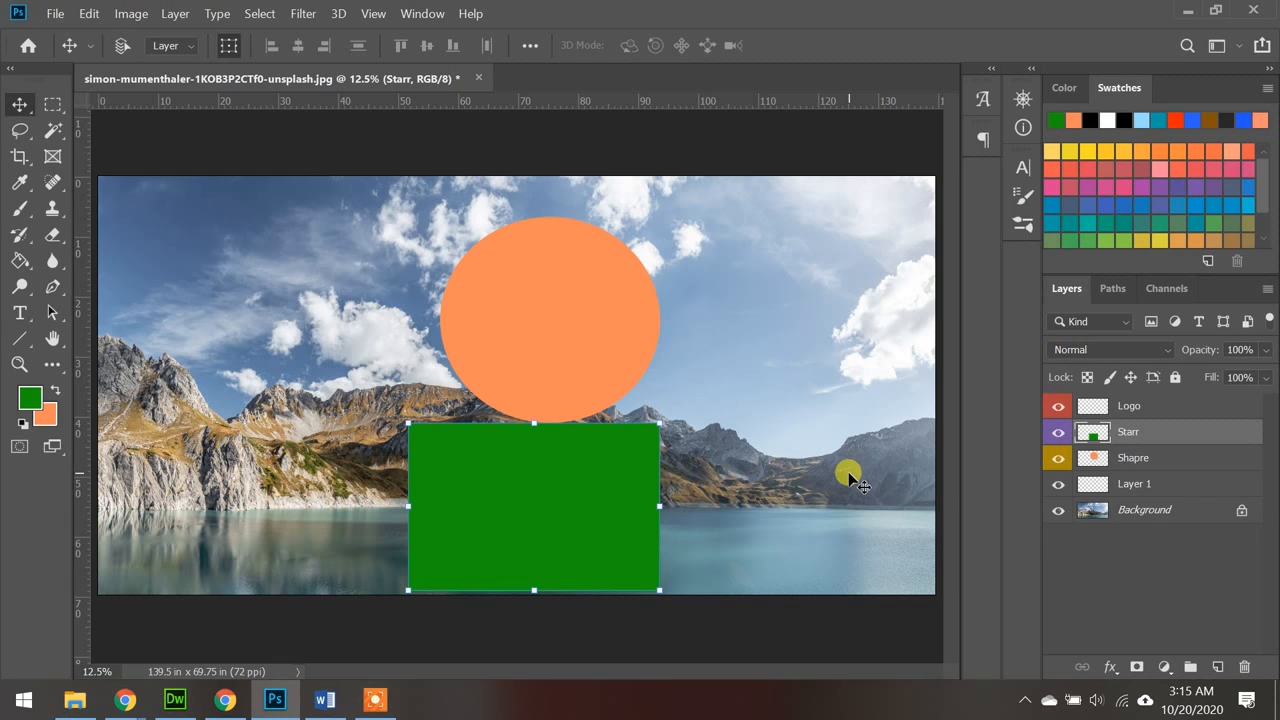
Step: Load the outline of the orange circle on the Shapre layer as a selection while the Starr layer stays active
{"action": "left_click", "coordinate": [1093, 461], "text": "ctrl"}
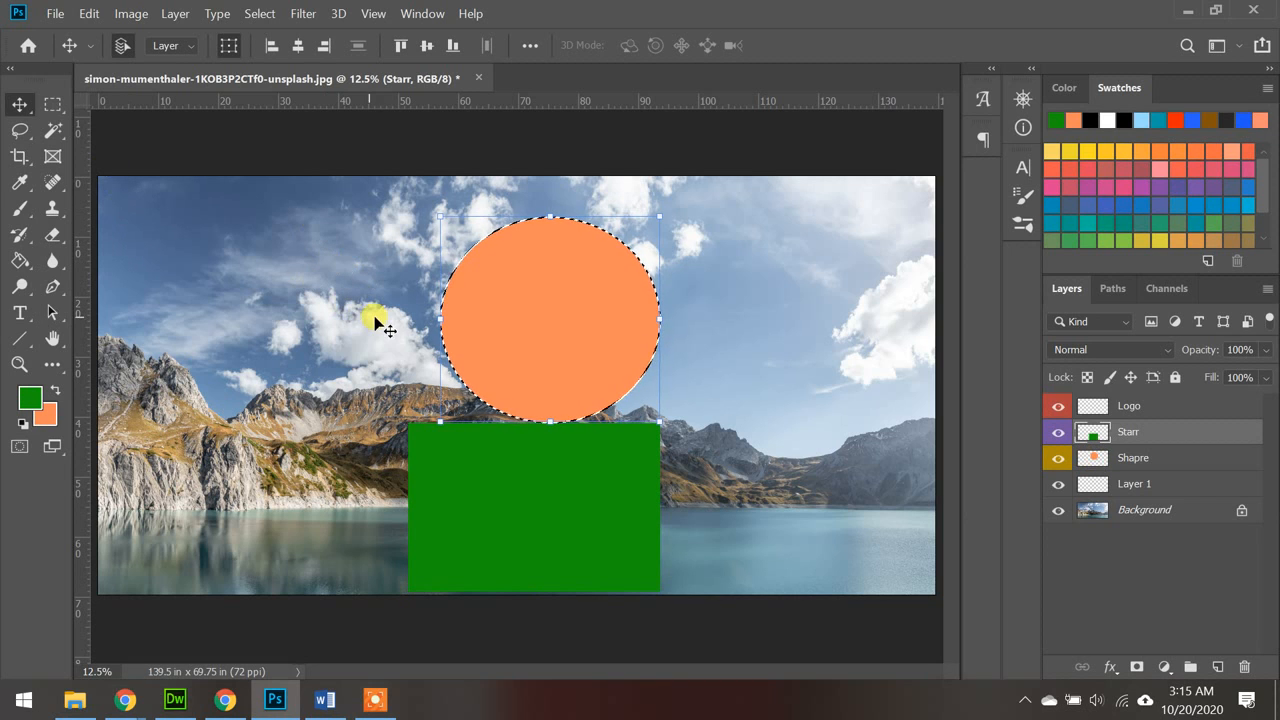
Step: Clear the circular selection, select the Starr and Shapre layers together, and move both shapes left and slightly up
{"action": "key", "text": "ctrl+d"}
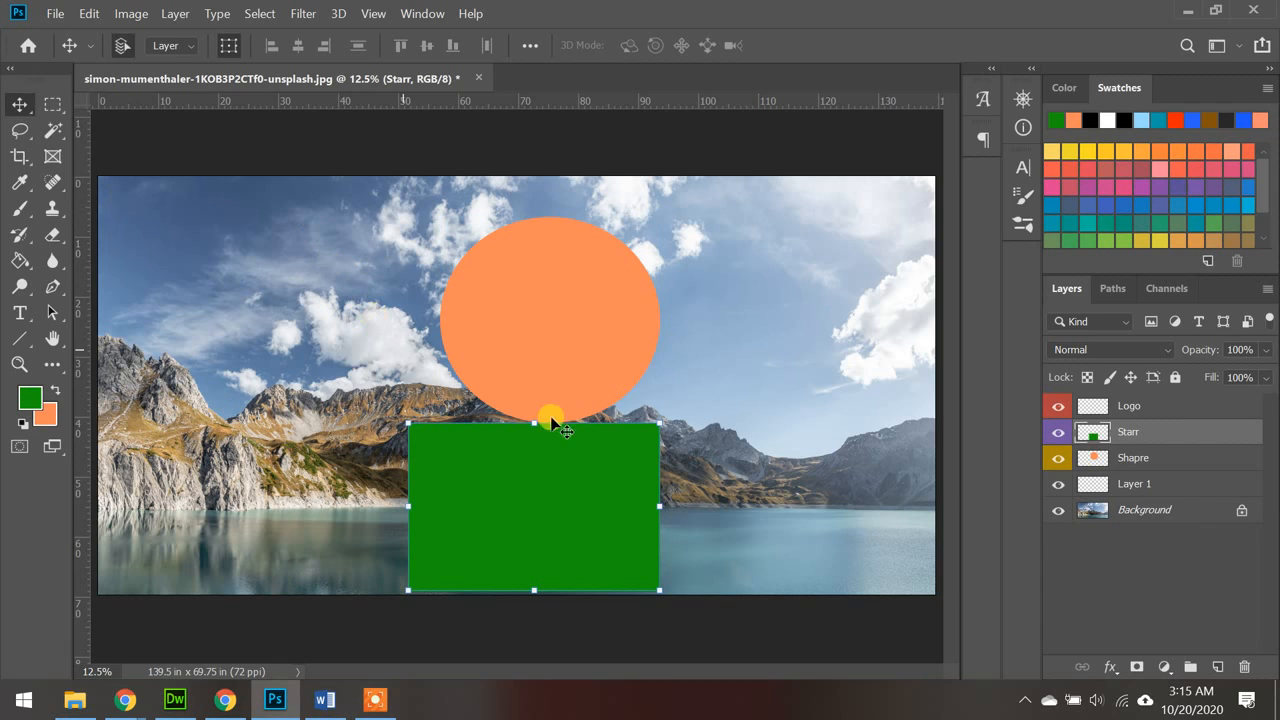
{"action": "key", "text": "ctrl"}
{"action": "left_click", "coordinate": [1127, 460], "text": "ctrl"}
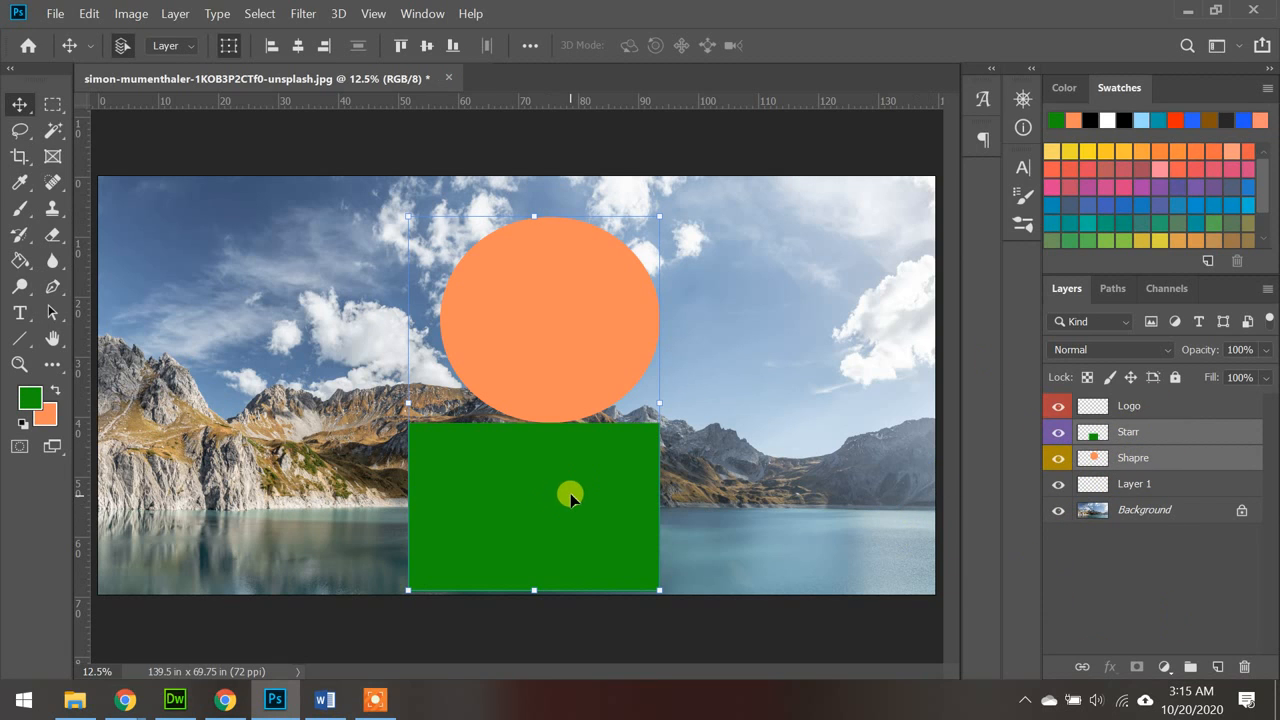
{"action": "left_click_drag", "start_coordinate": [570, 493], "coordinate": [441, 467]}
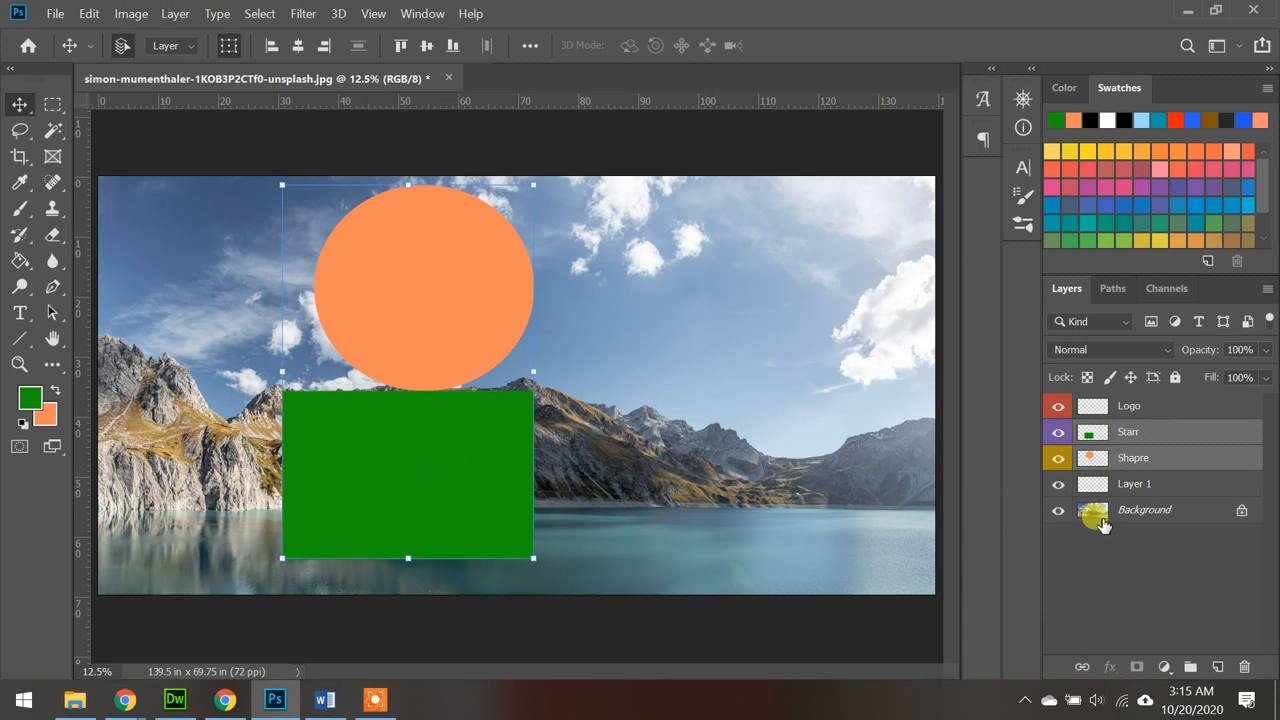
Step: Move only the Starr rectangle down to the image's lower edge, and shift it right together with the Shapre circle
{"action": "left_click", "coordinate": [1127, 437]}
{"action": "left_click_drag", "start_coordinate": [429, 488], "coordinate": [457, 521]}
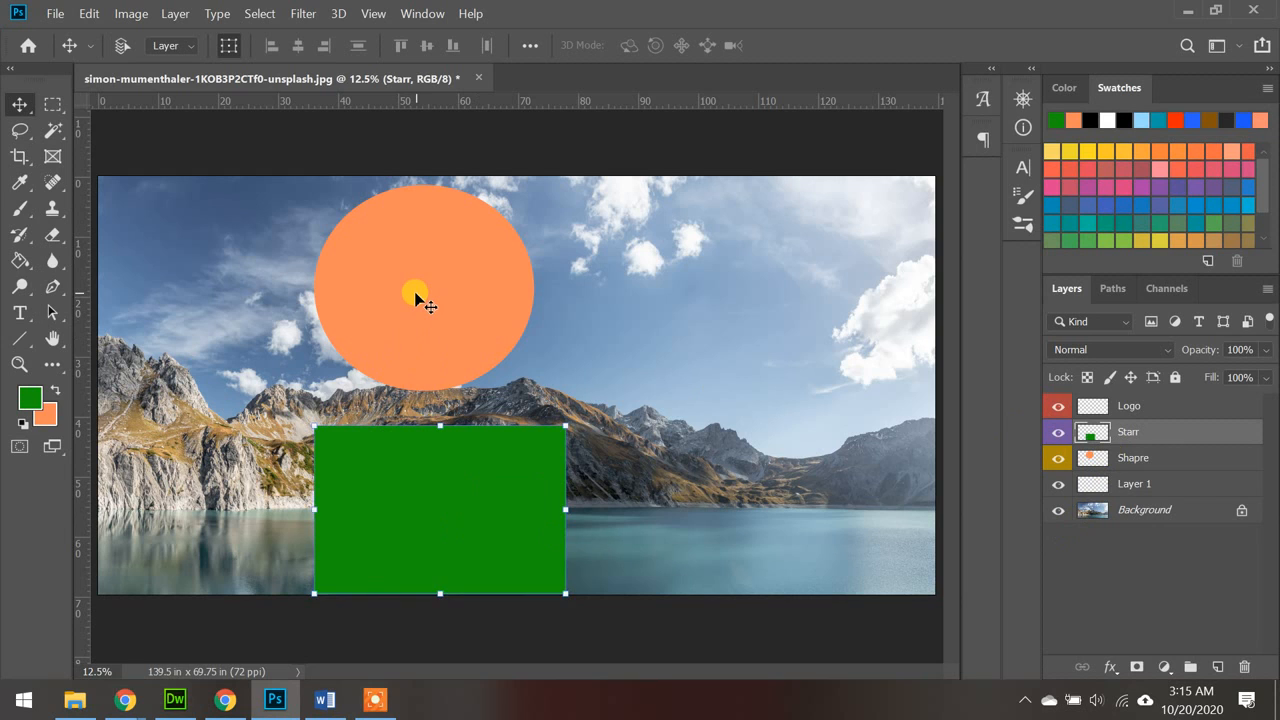
{"action": "left_click", "coordinate": [1130, 459], "text": "ctrl"}
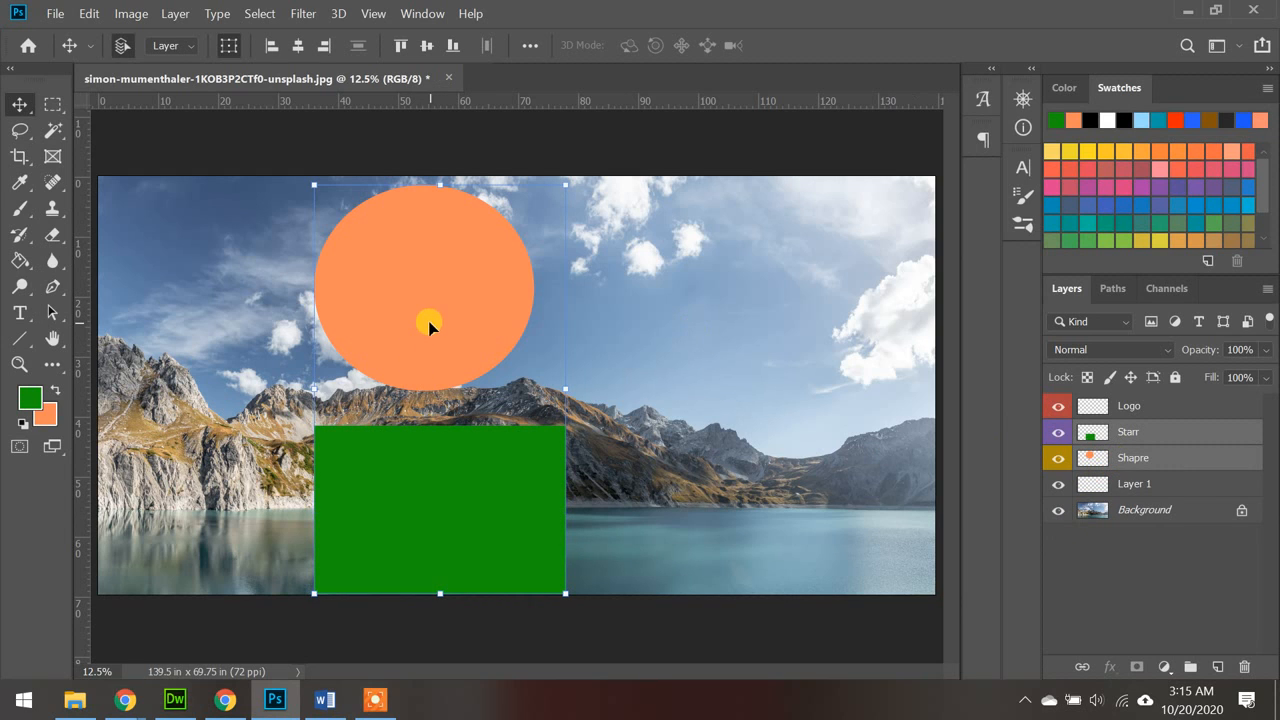
{"action": "left_click_drag", "start_coordinate": [428, 325], "coordinate": [475, 366]}
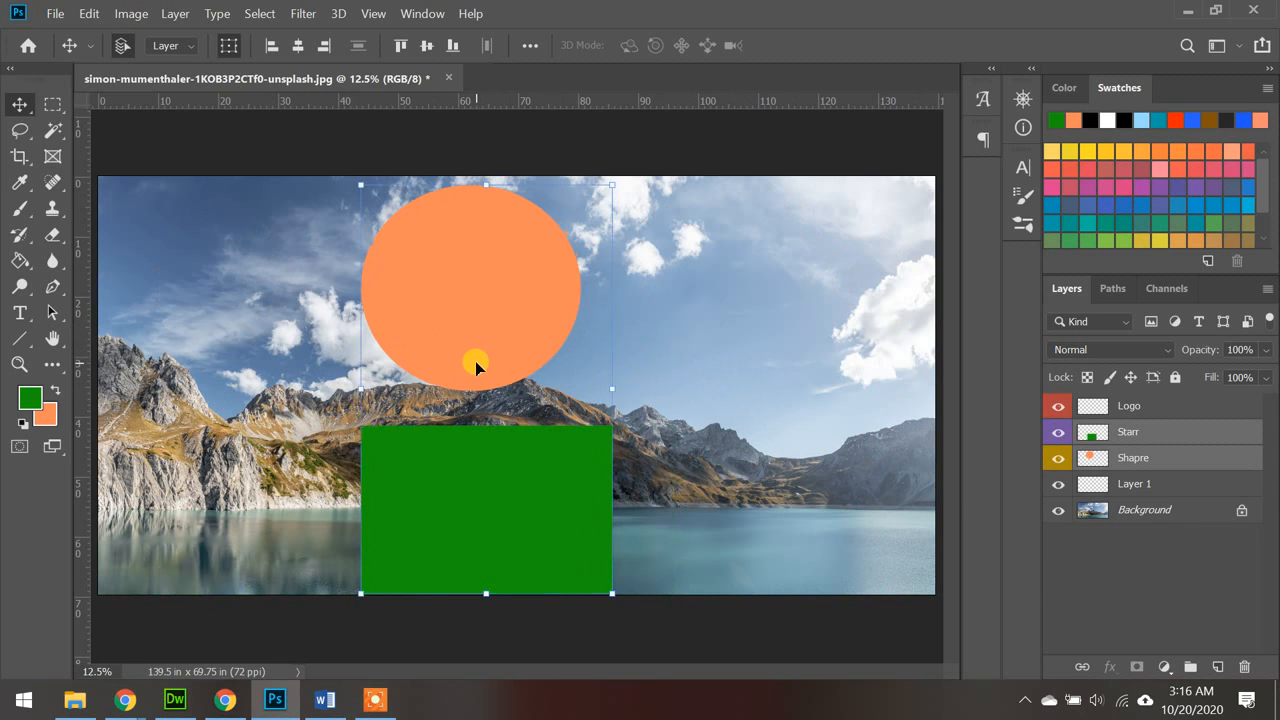
Step: Select the continuous range of layers from Logo through Shapre, restarting the range once from Logo
{"action": "left_click", "coordinate": [1090, 408]}
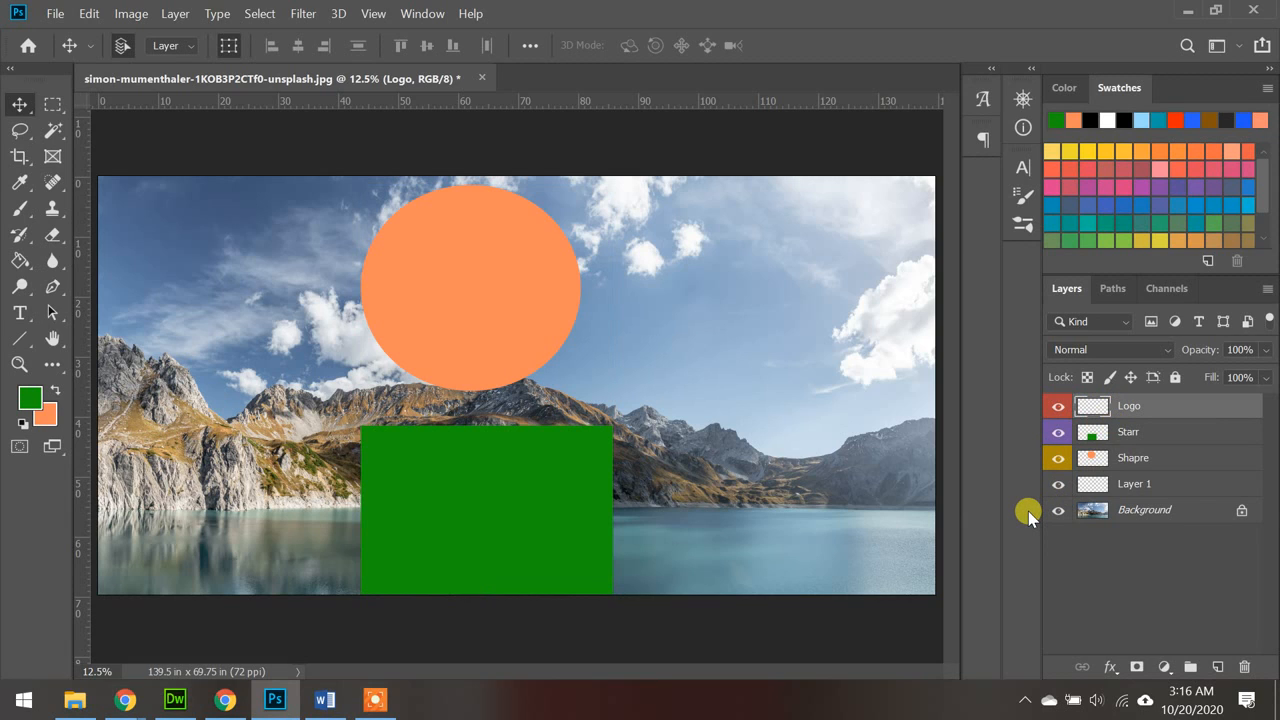
{"action": "left_click", "coordinate": [1124, 458], "text": "shift"}
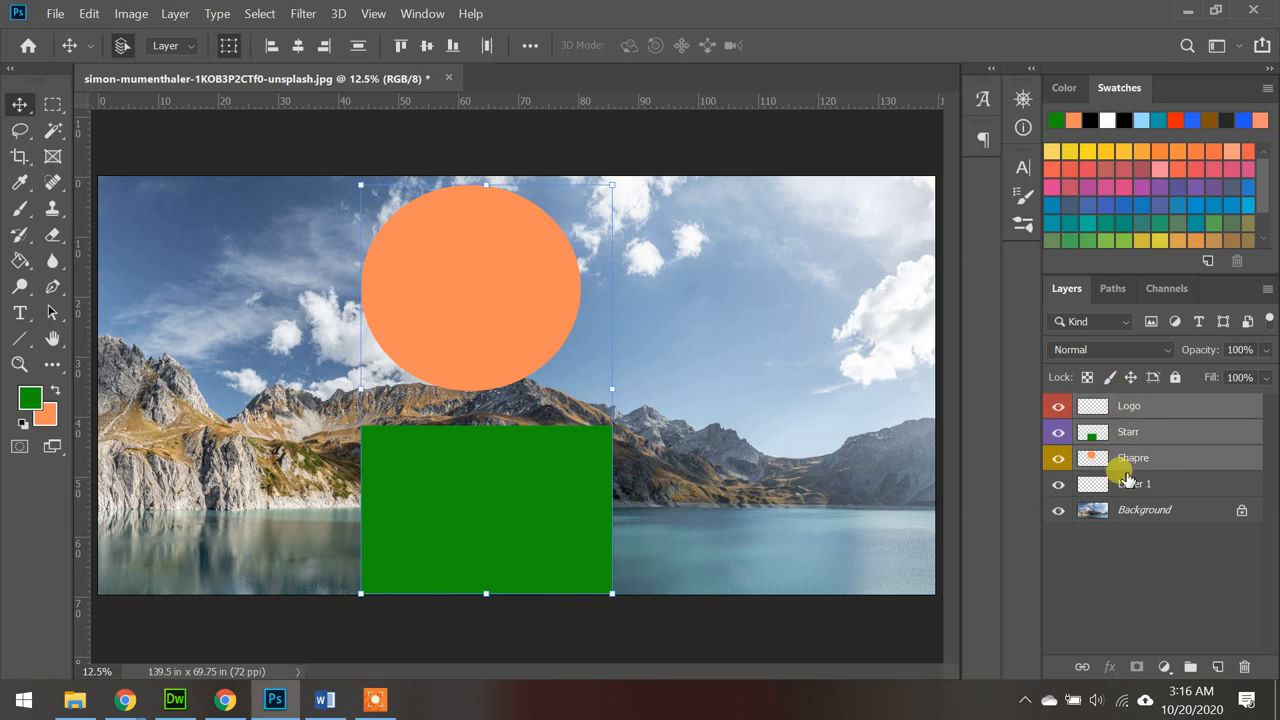
{"action": "left_click", "coordinate": [1122, 415]}
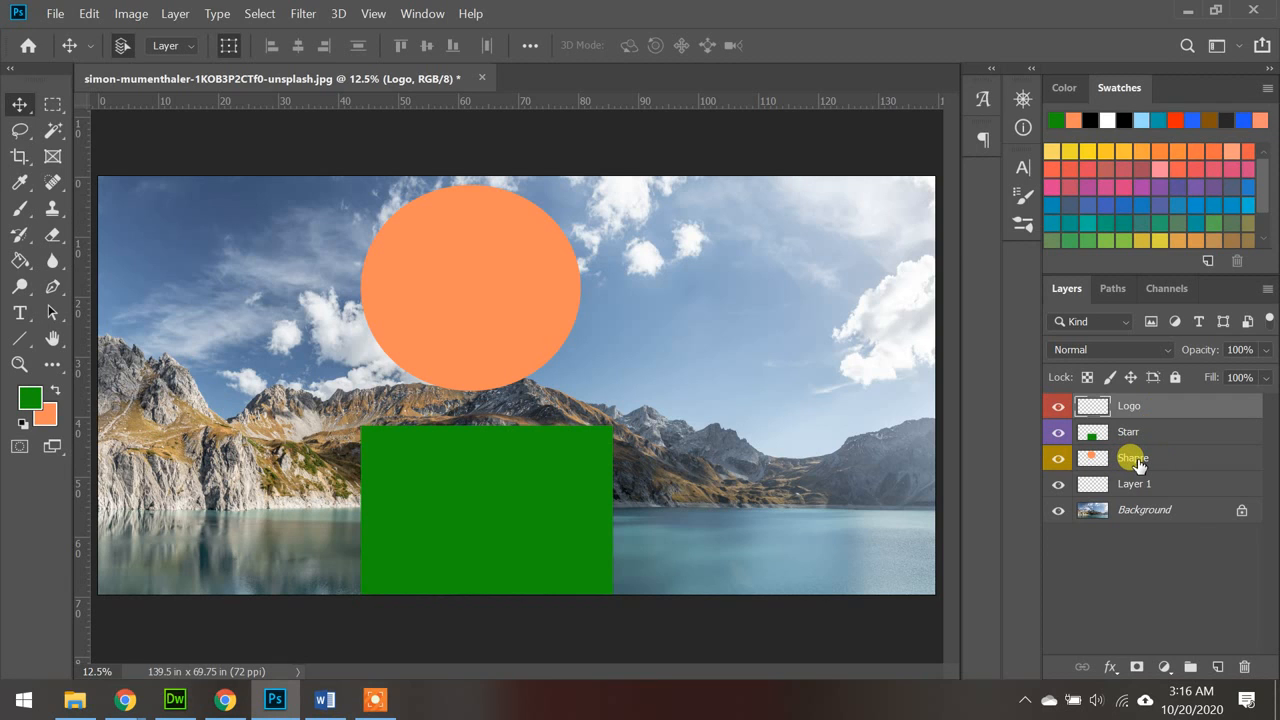
{"action": "left_click", "coordinate": [1136, 461], "text": "shift"}
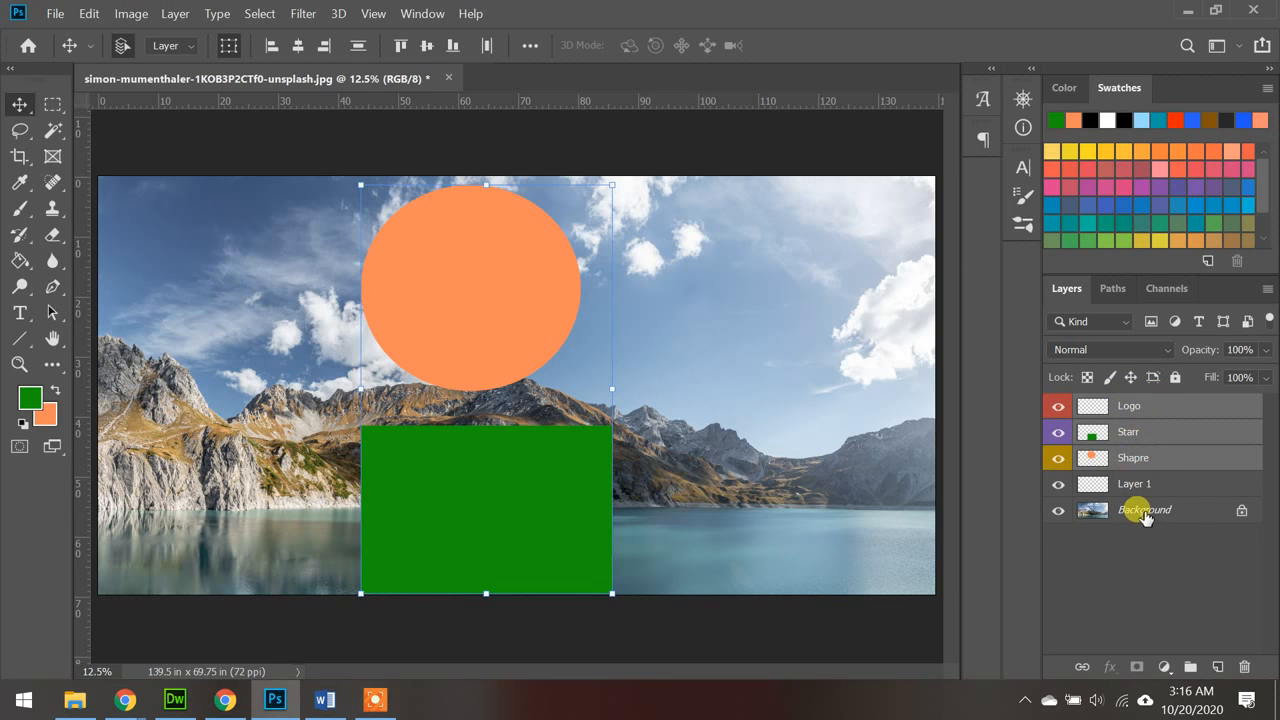
Step: Extend the layer range to Background and try to move all layers together, and try to move the Background layer alone
{"action": "left_click", "coordinate": [1145, 512], "text": "shift"}
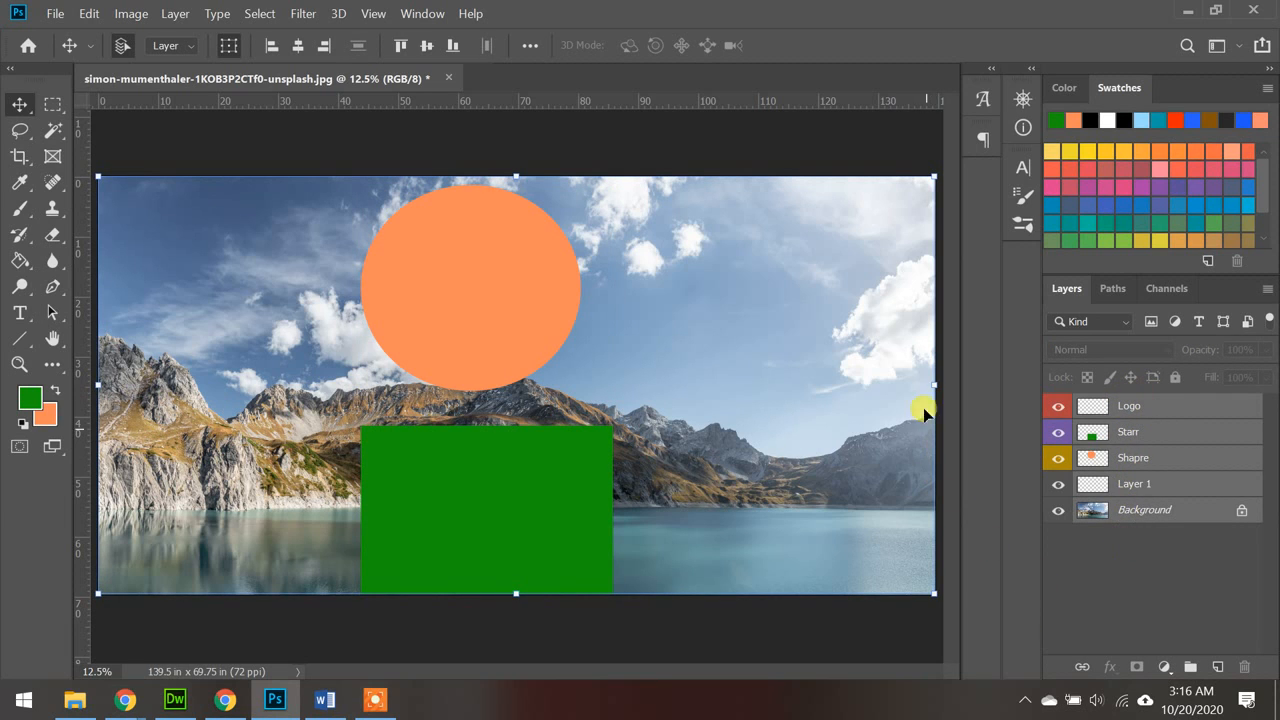
{"action": "left_click_drag", "start_coordinate": [835, 358], "coordinate": [900, 256]}
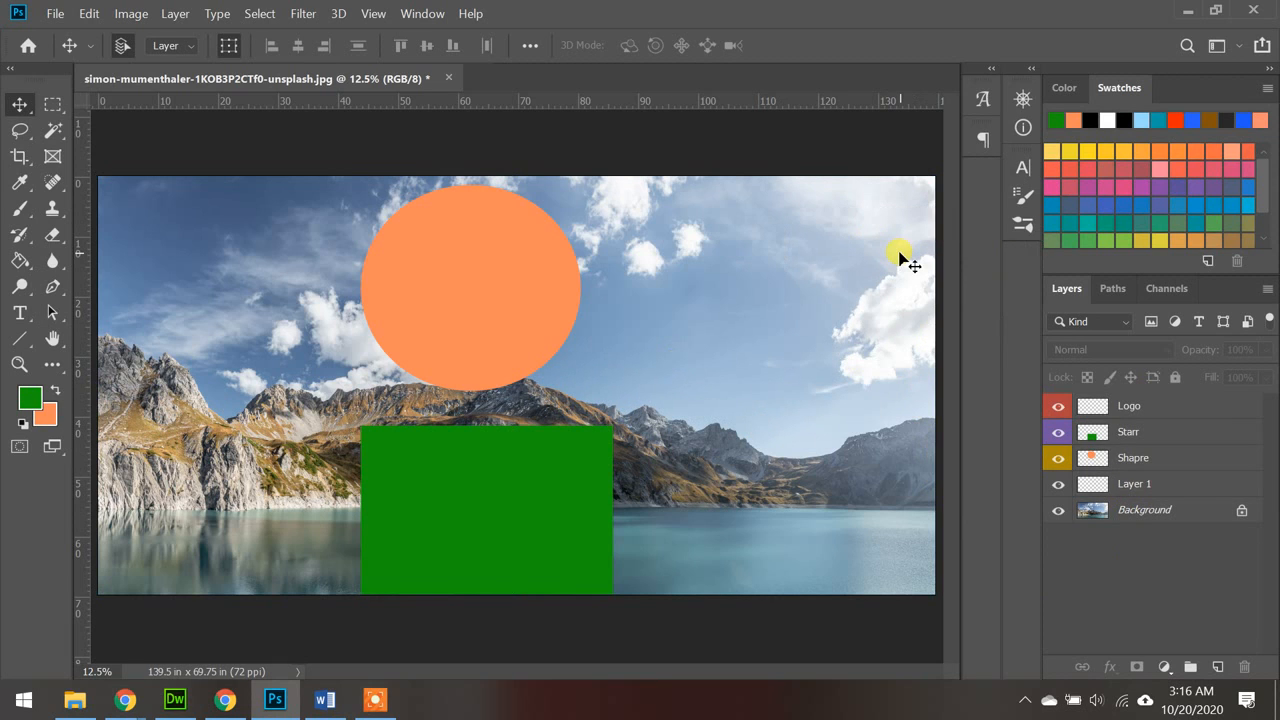
{"action": "left_click", "coordinate": [1140, 517]}
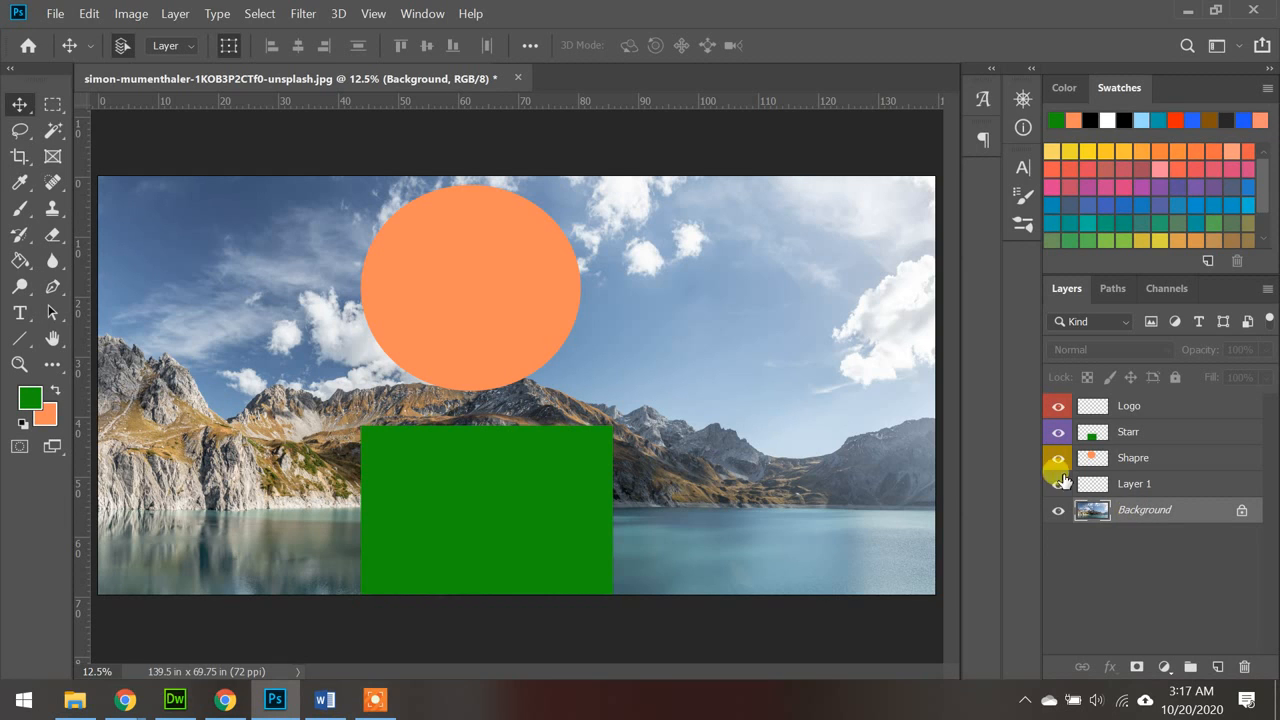
{"action": "left_click_drag", "start_coordinate": [734, 374], "coordinate": [806, 412]}
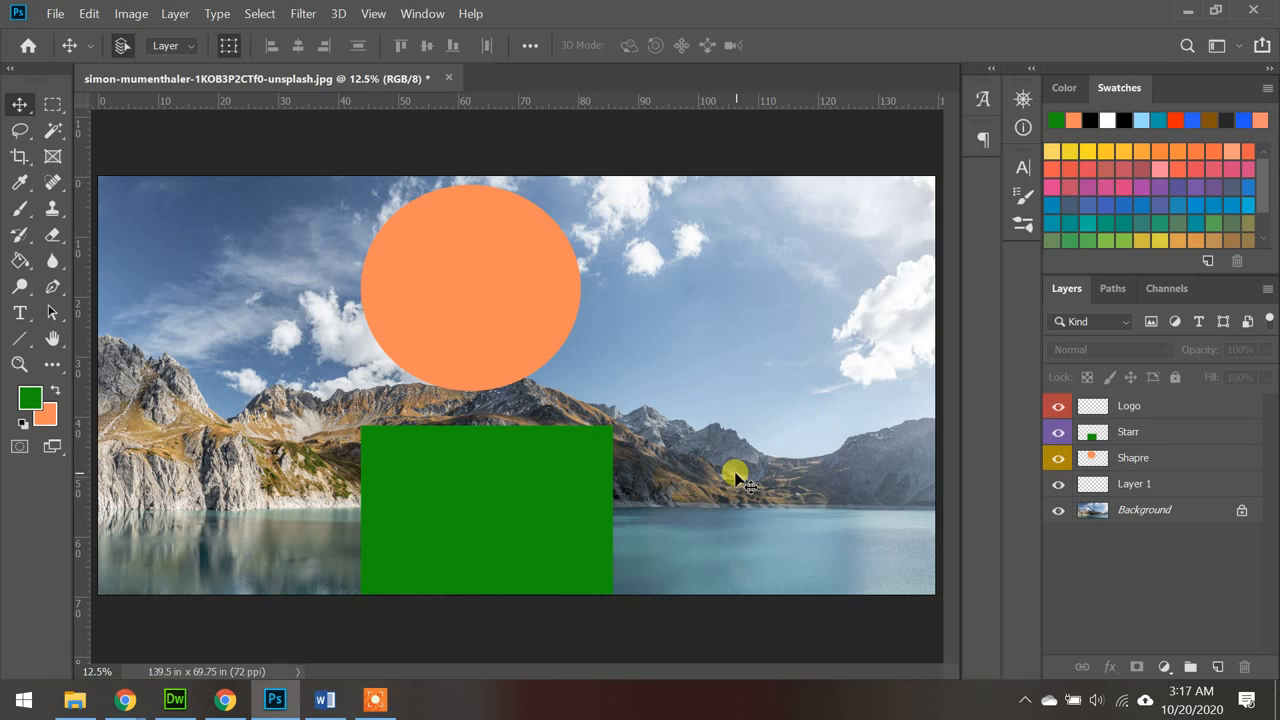
Step: Select Starr with Shapre, swap Shapre for the non-adjacent Layer 1 in the selection, and finish with only Layer 1 selected
{"action": "left_click", "coordinate": [1095, 436]}
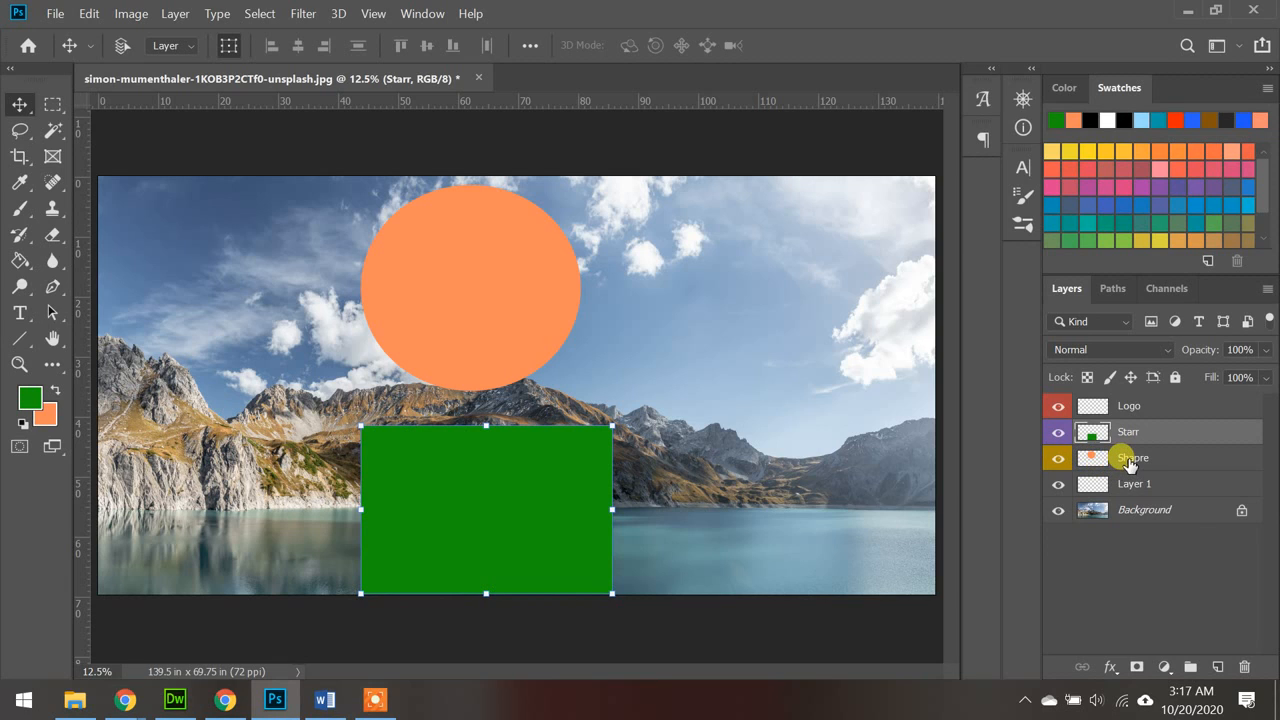
{"action": "left_click", "coordinate": [1130, 460], "text": "shift"}
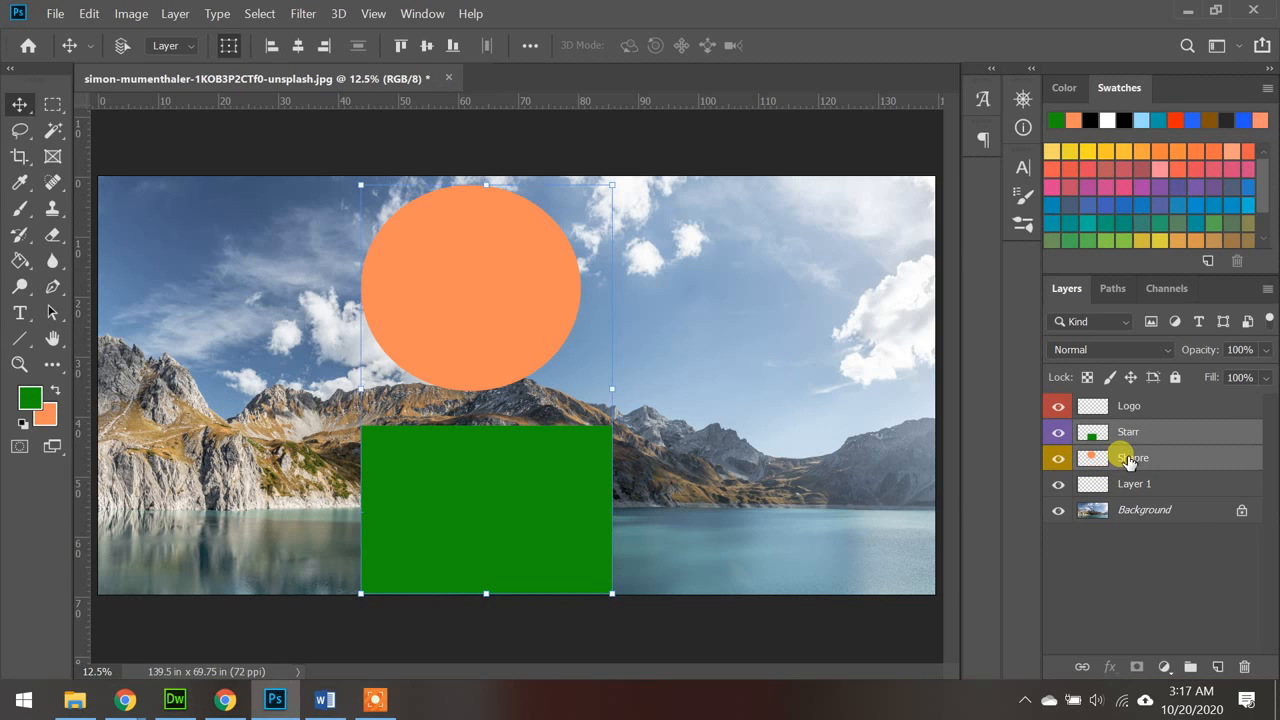
{"action": "left_click", "coordinate": [1130, 460], "text": "ctrl"}
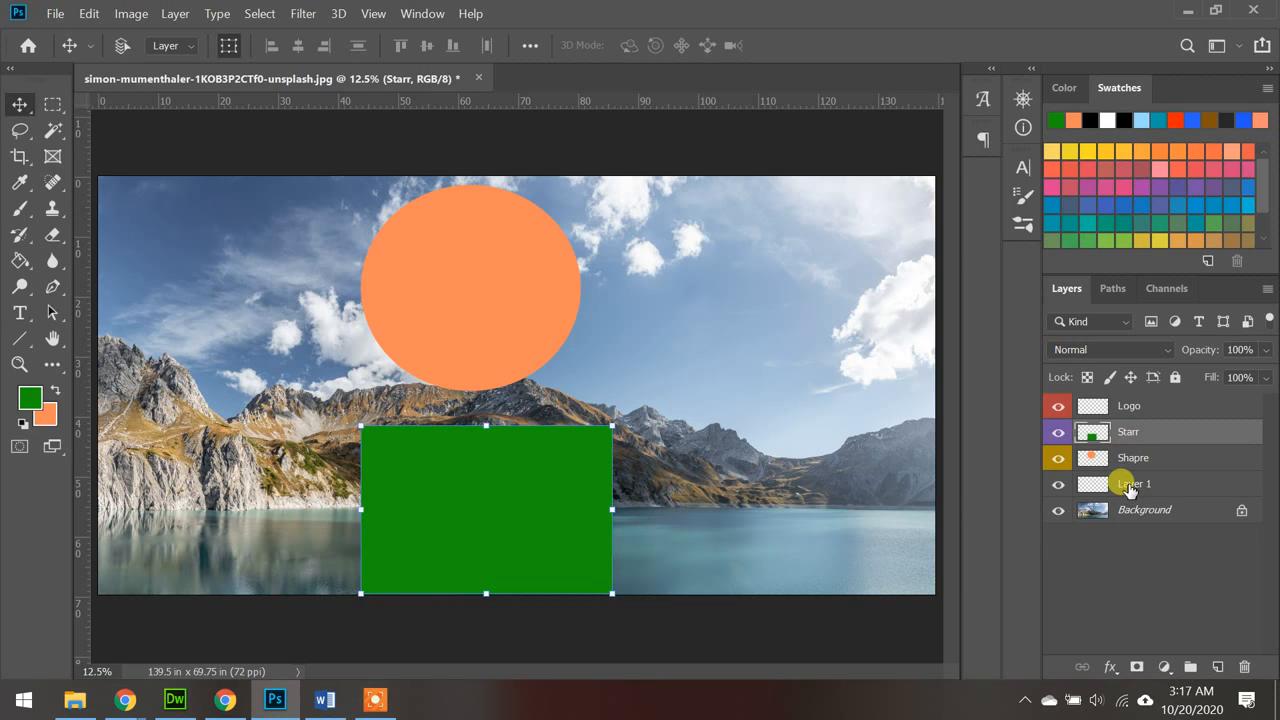
{"action": "left_click", "coordinate": [1131, 488], "text": "ctrl"}
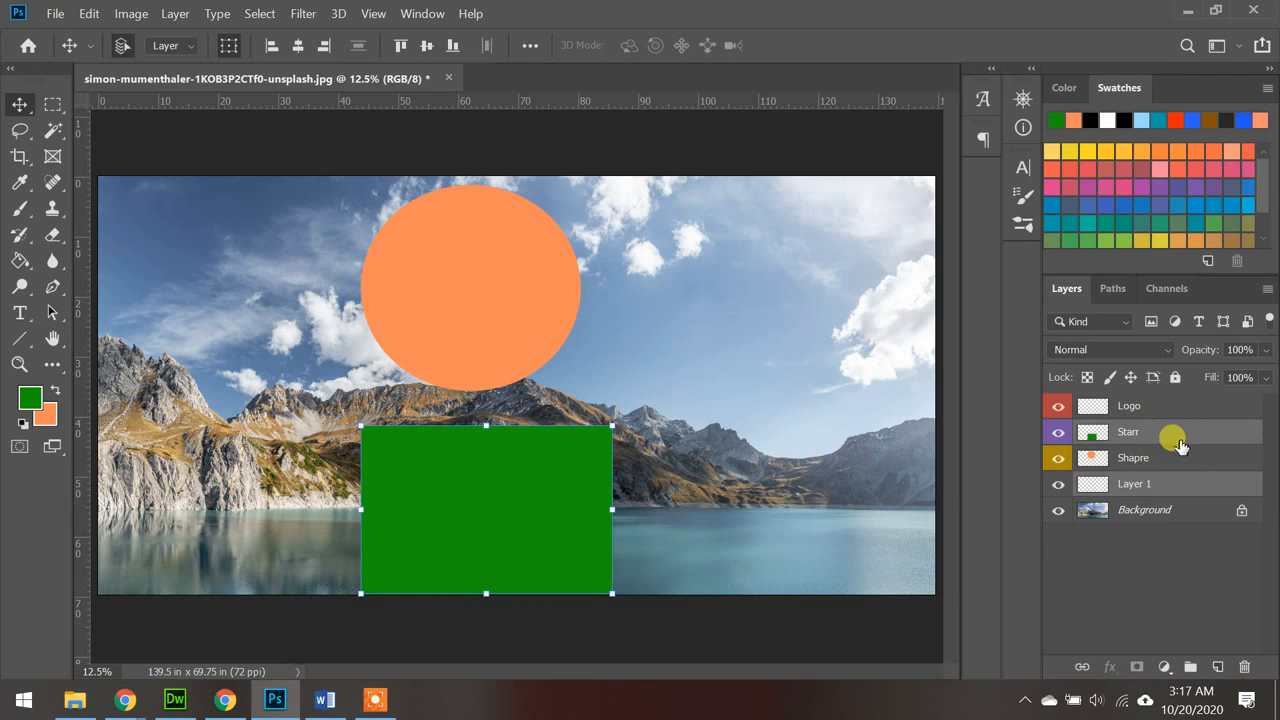
{"action": "left_click", "coordinate": [1135, 488]}
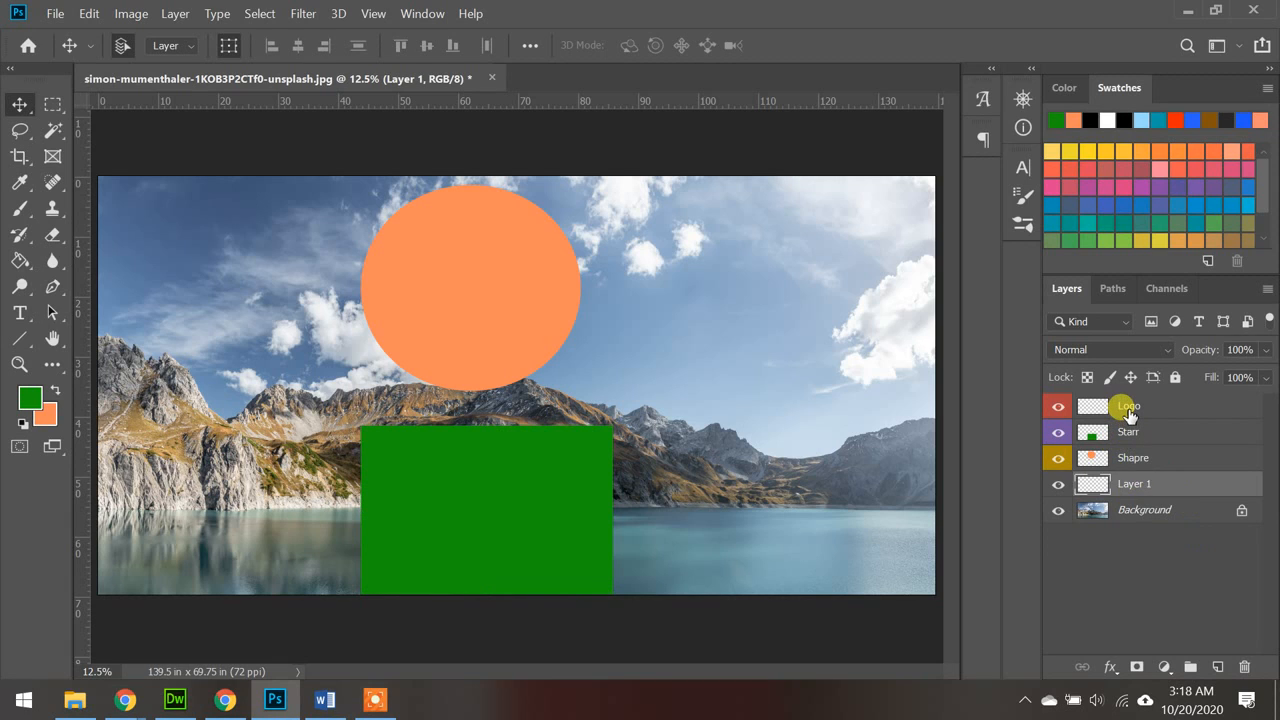
Step: Select the layer range from Logo through Shapre and move the circle and rectangle together slightly up and right
{"action": "left_click", "coordinate": [1128, 414]}
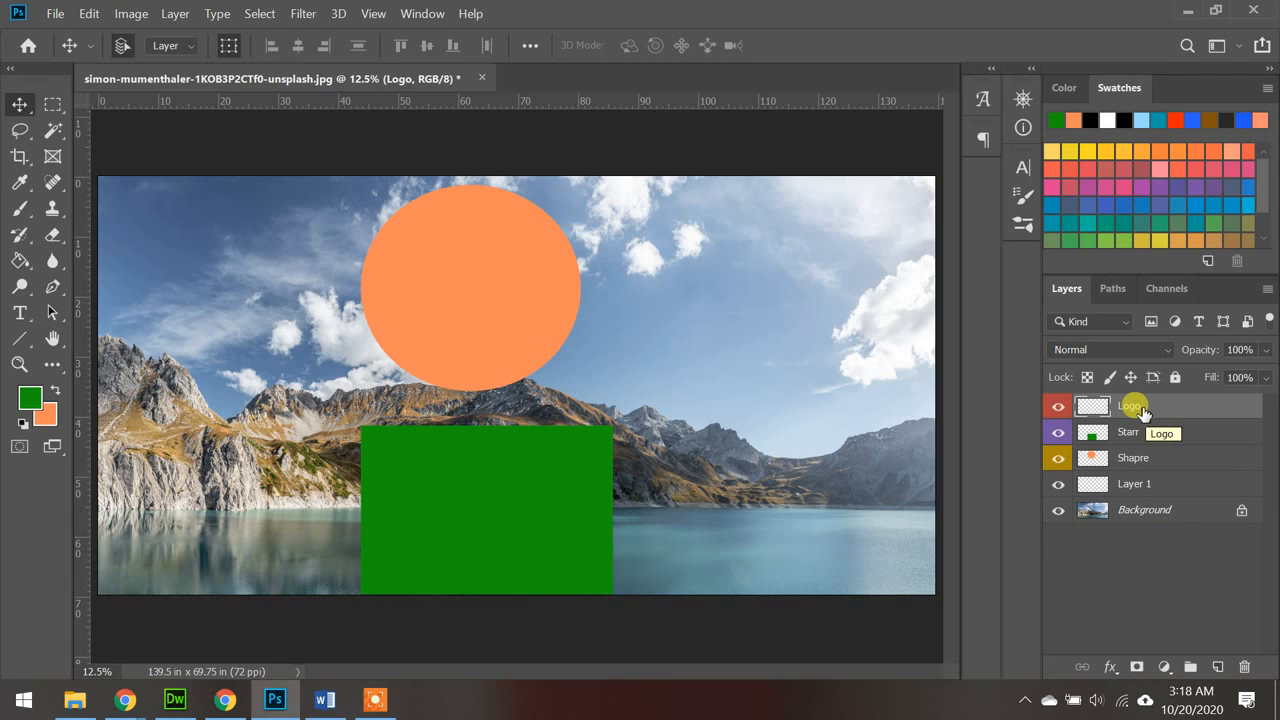
{"action": "left_click", "coordinate": [1157, 466], "text": "shift"}
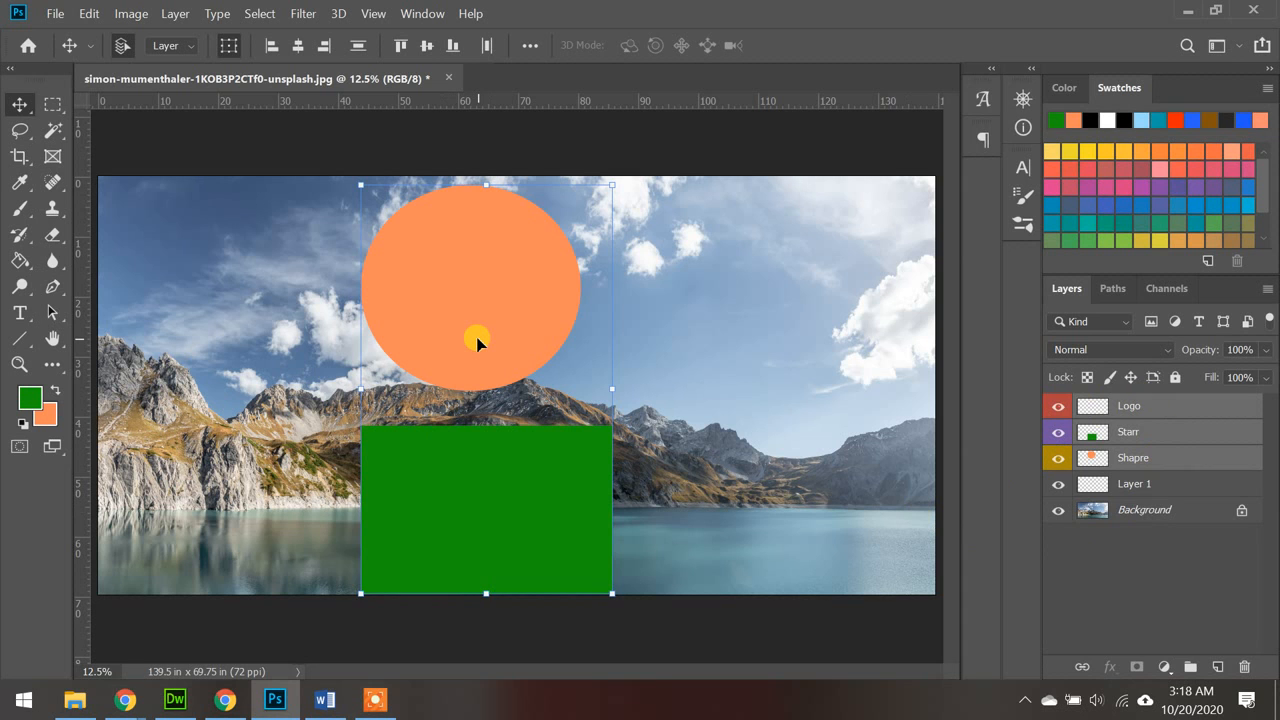
{"action": "left_click_drag", "start_coordinate": [477, 342], "coordinate": [501, 319]}
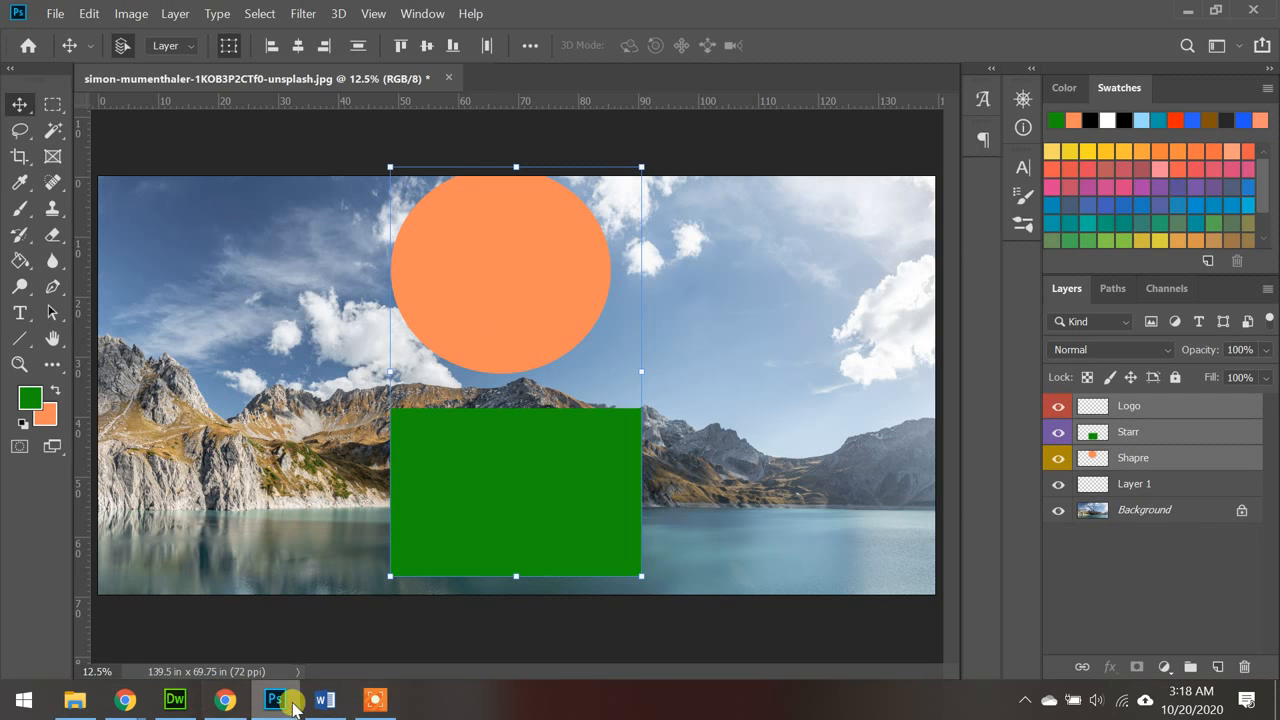
Step: Switch to the Topics document in Word to check the Layers topic list, and return to Photoshop
{"action": "left_click", "coordinate": [322, 700]}
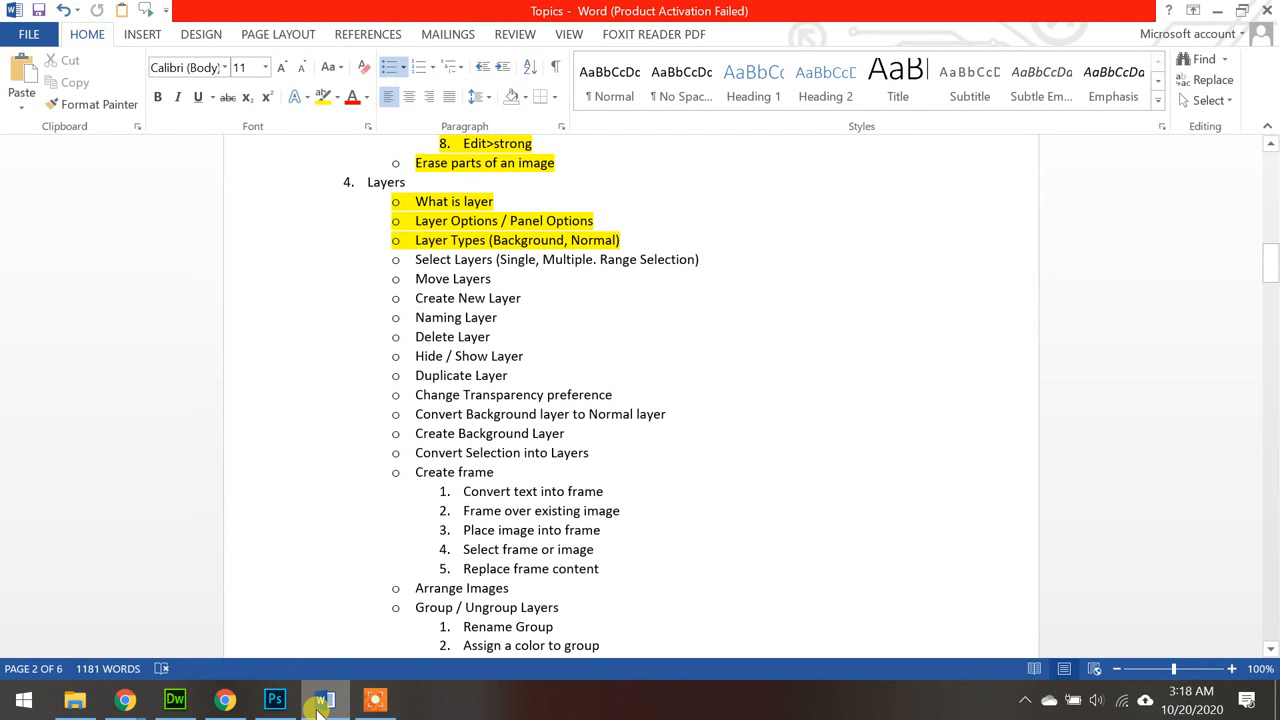
{"action": "left_click", "coordinate": [322, 700]}
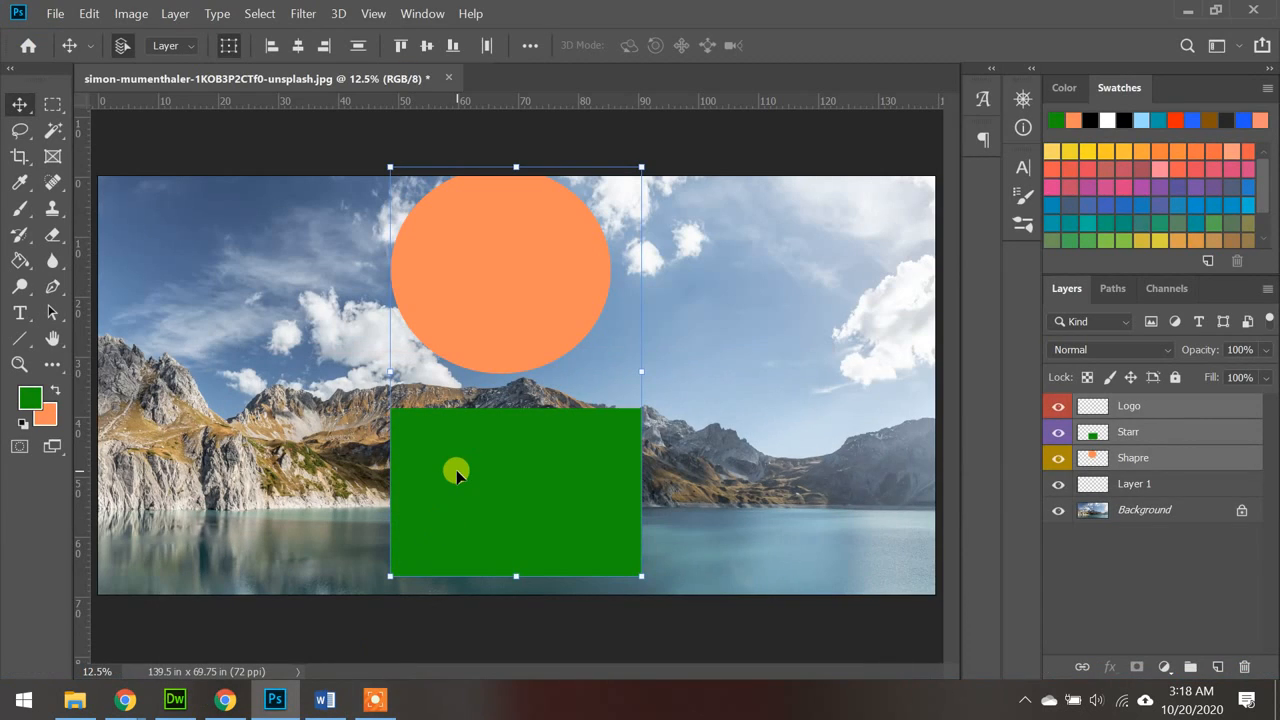